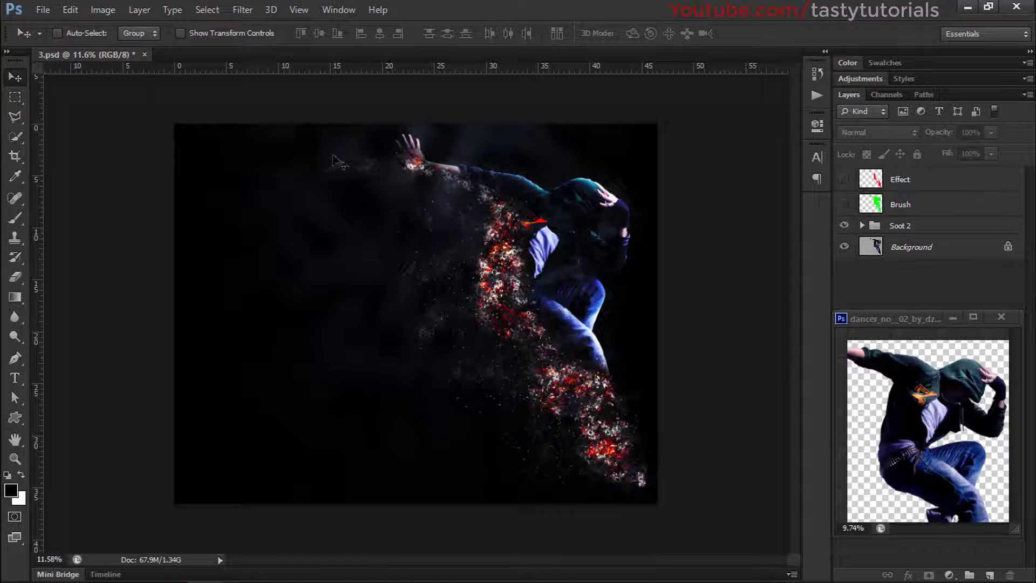
# - Close the 3.psd document and dock the floating dancer image into the main workspace
pyautogui.click(144, 55)
pyautogui.click(510, 215)
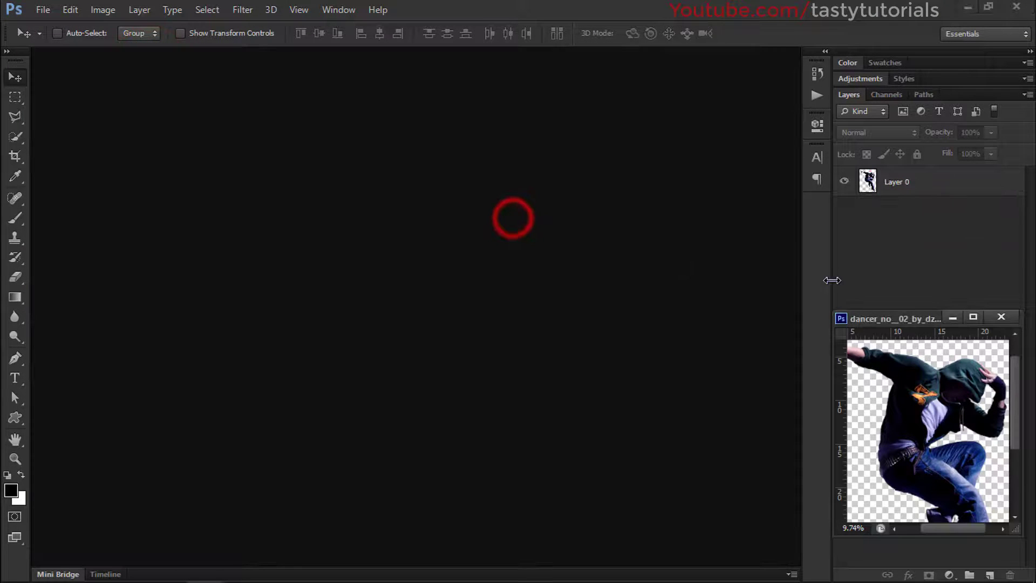
pyautogui.moveTo(890, 322); pyautogui.dragTo(273, 53)
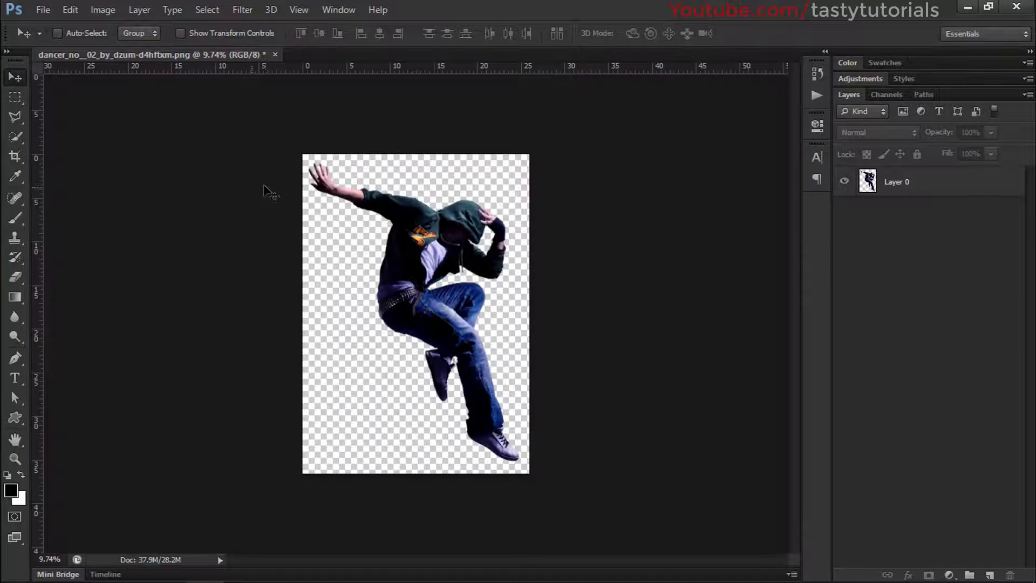
pyautogui.scroll(3, 396, 330)
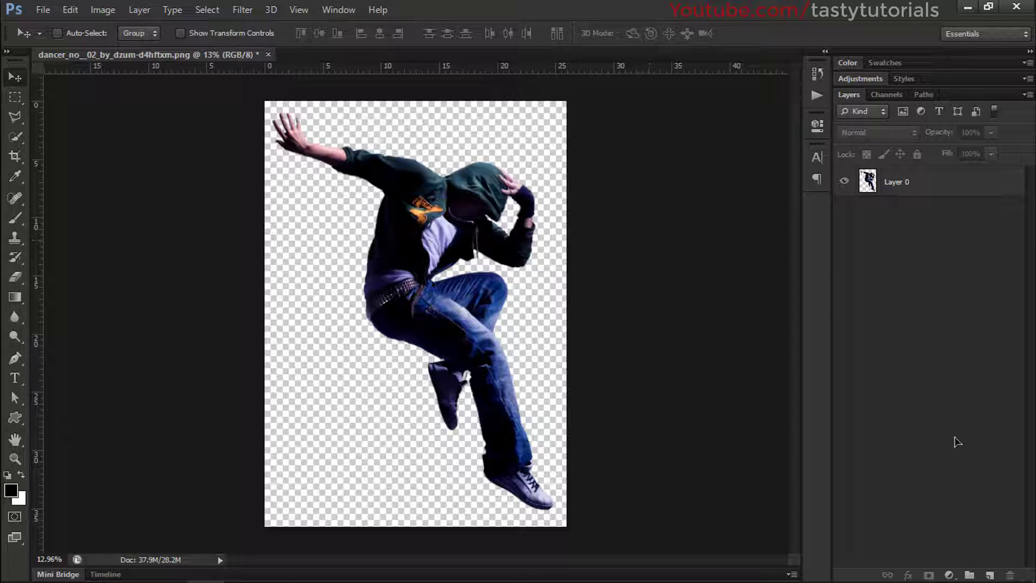
# - Add a new layer above the dancer layer and nudge the dancer slightly upward on the canvas
pyautogui.click(990, 575)
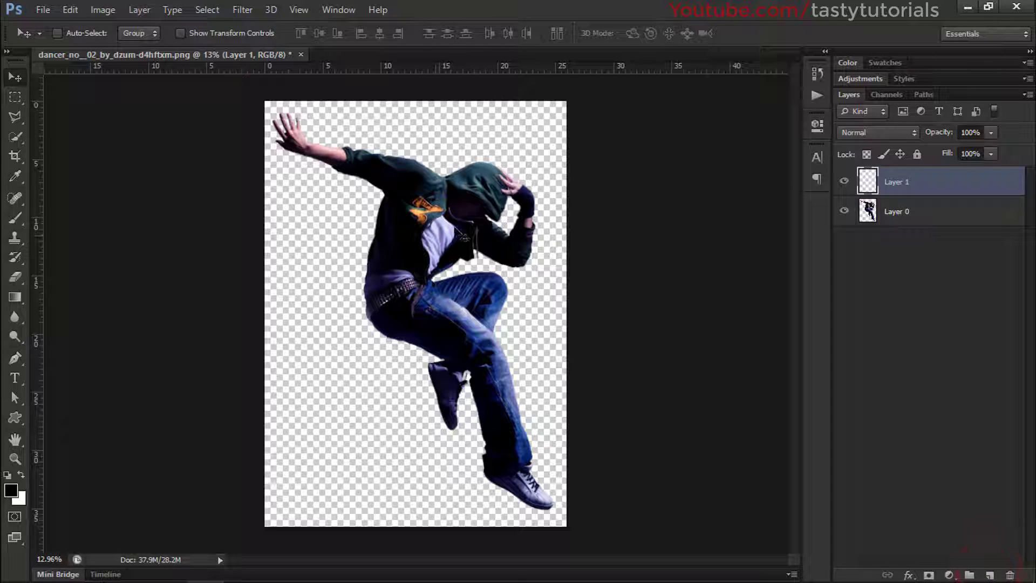
pyautogui.click(886, 213)
pyautogui.moveTo(464, 235)
pyautogui.mouseDown()
pyautogui.moveTo(439, 238)
pyautogui.moveTo(478, 214)
pyautogui.moveTo(463, 222)
pyautogui.moveTo(467, 233)
pyautogui.mouseUp()
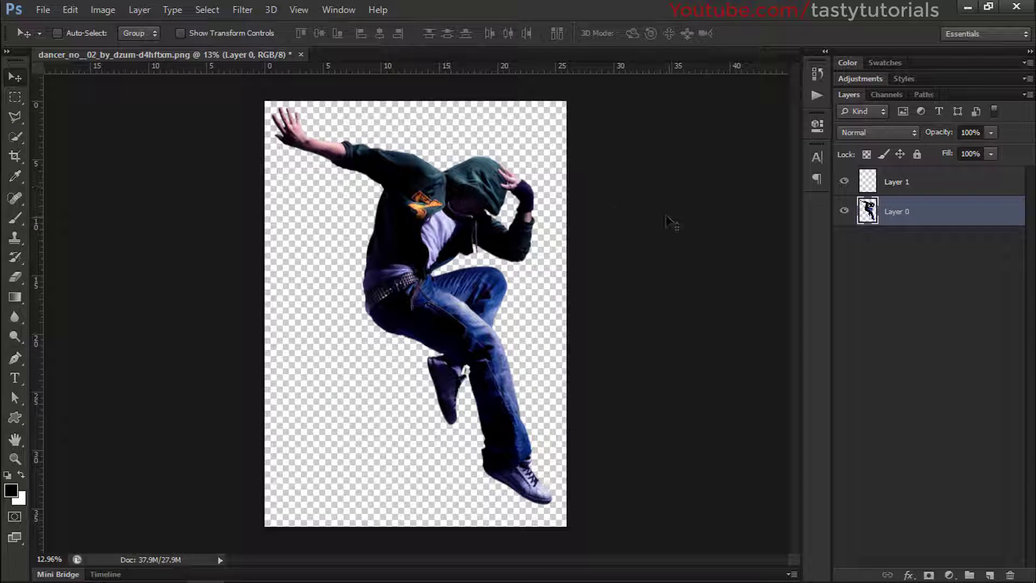
# - Rename the new empty layer above the dancer as Brush
pyautogui.click(929, 188)
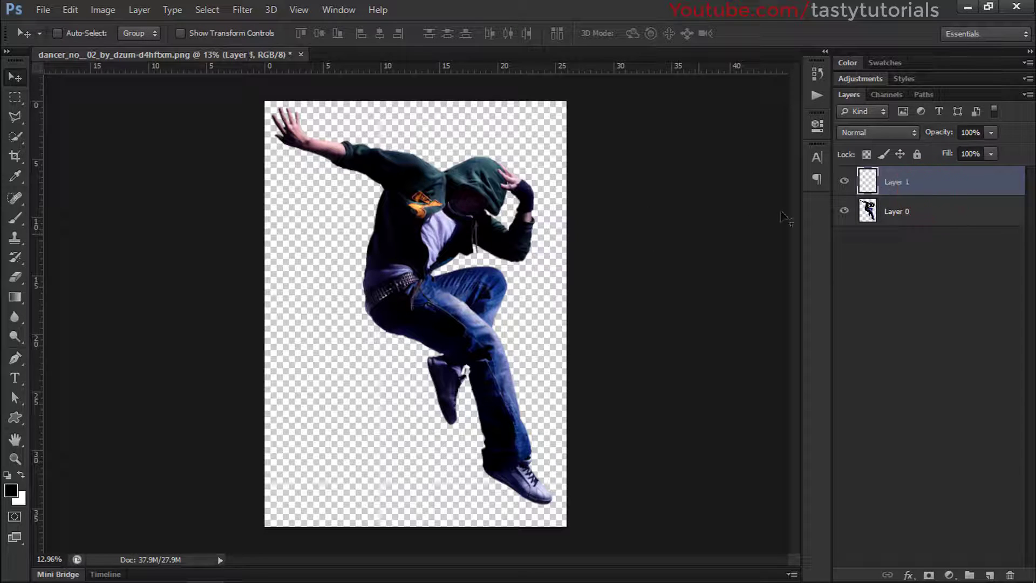
pyautogui.doubleClick(891, 182)
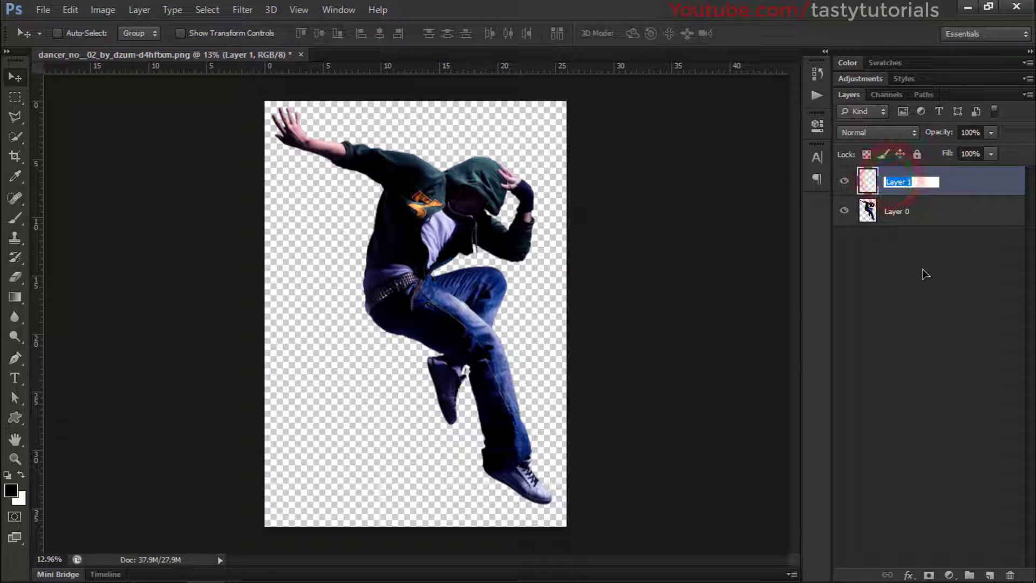
pyautogui.write('Brush')
pyautogui.press('Return')
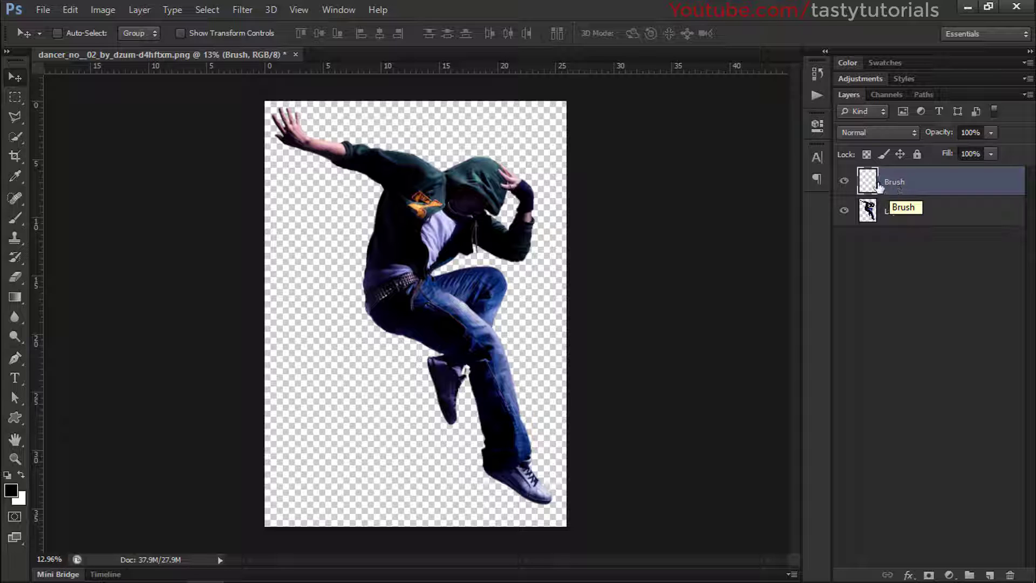
# - Fill the dancer's outline with pure green (RGB 0, 255, 0) on the Brush layer, and deselect
pyautogui.keyDown('ctrl'); pyautogui.click(873, 213); pyautogui.keyUp('ctrl')
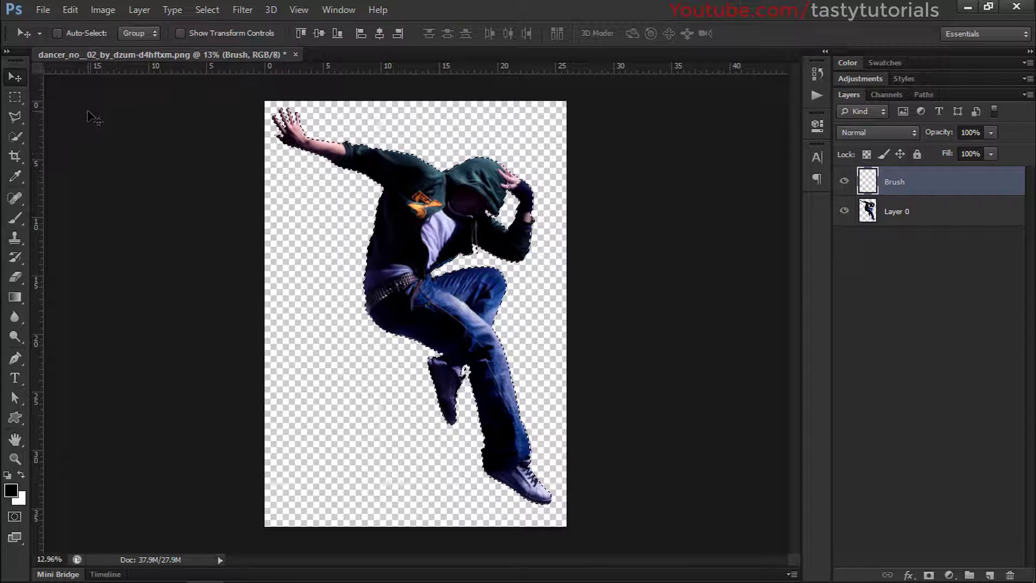
pyautogui.scroll(2, 324, 246)
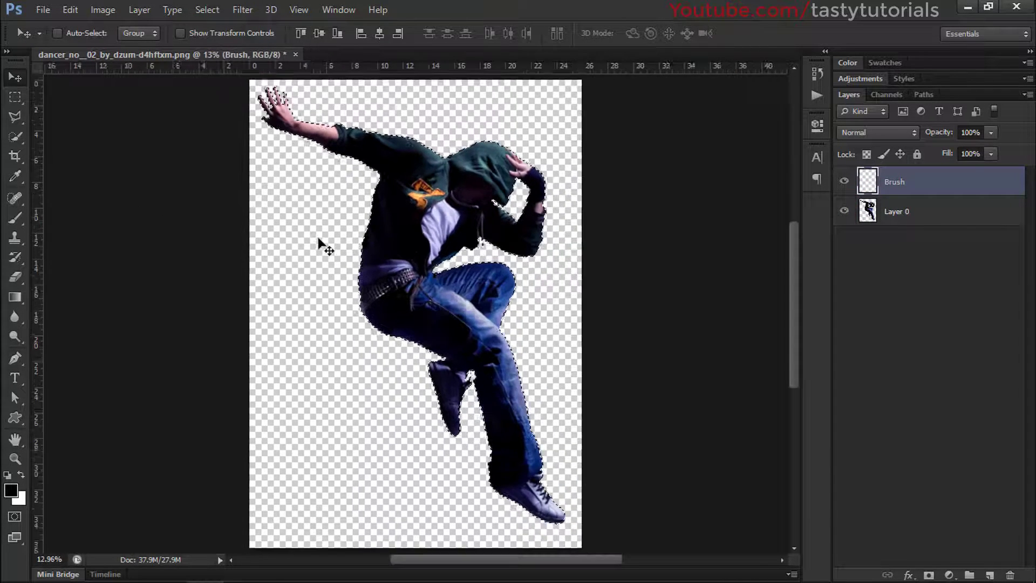
pyautogui.scroll(-1, 324, 246)
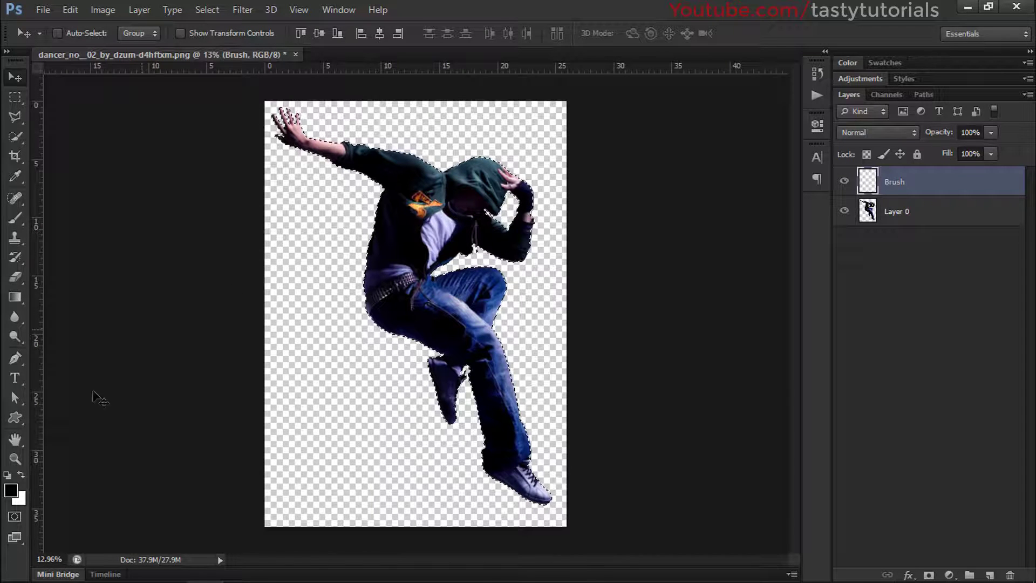
pyautogui.click(847, 62)
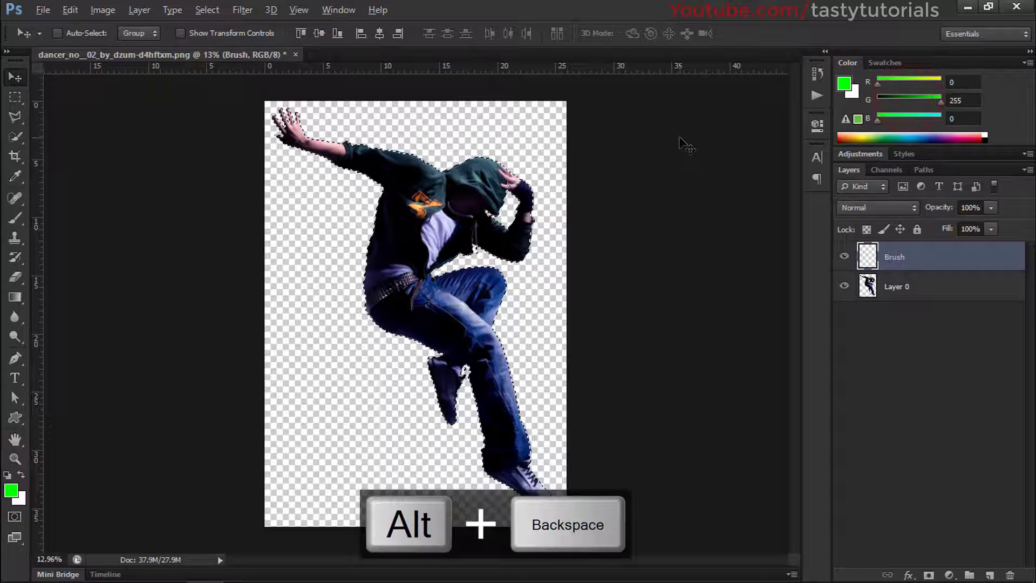
pyautogui.hotkey('alt', 'BackSpace')
pyautogui.hotkey('ctrl', 'd')
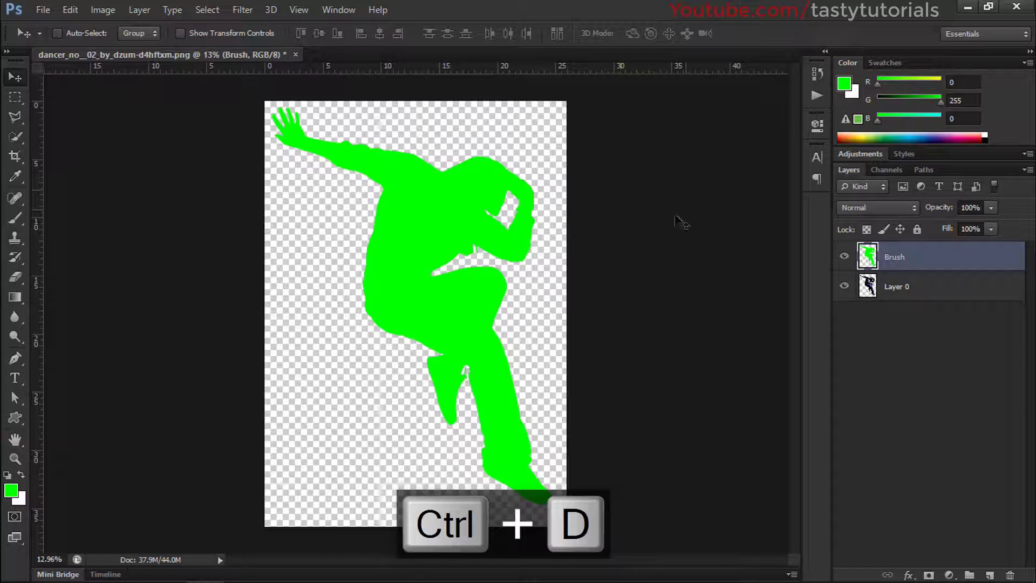
# - Add a new layer above Brush and name it Effect
pyautogui.click(990, 575)
pyautogui.doubleClick(897, 257)
pyautogui.write('Effect')
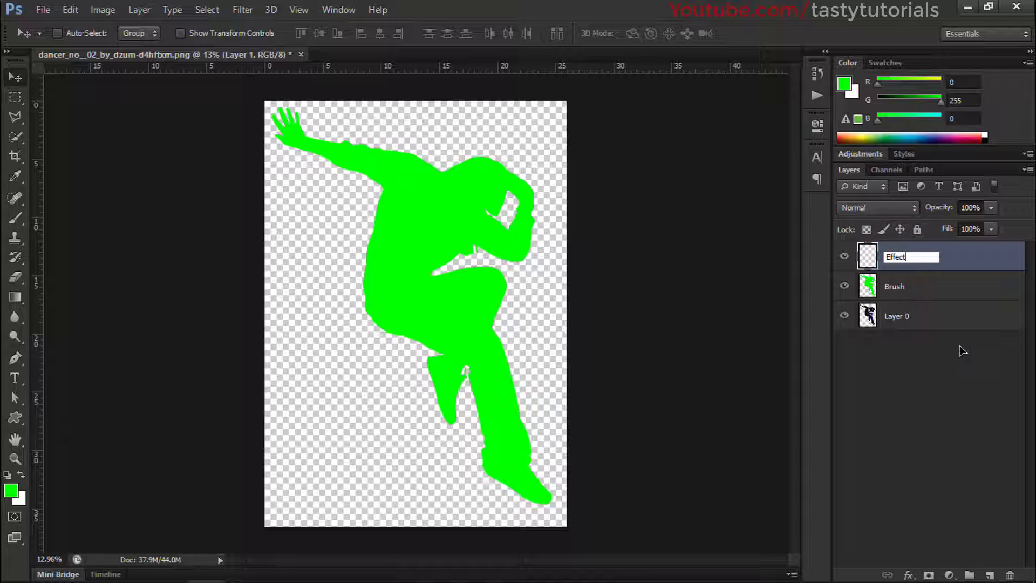
pyautogui.press('Return')
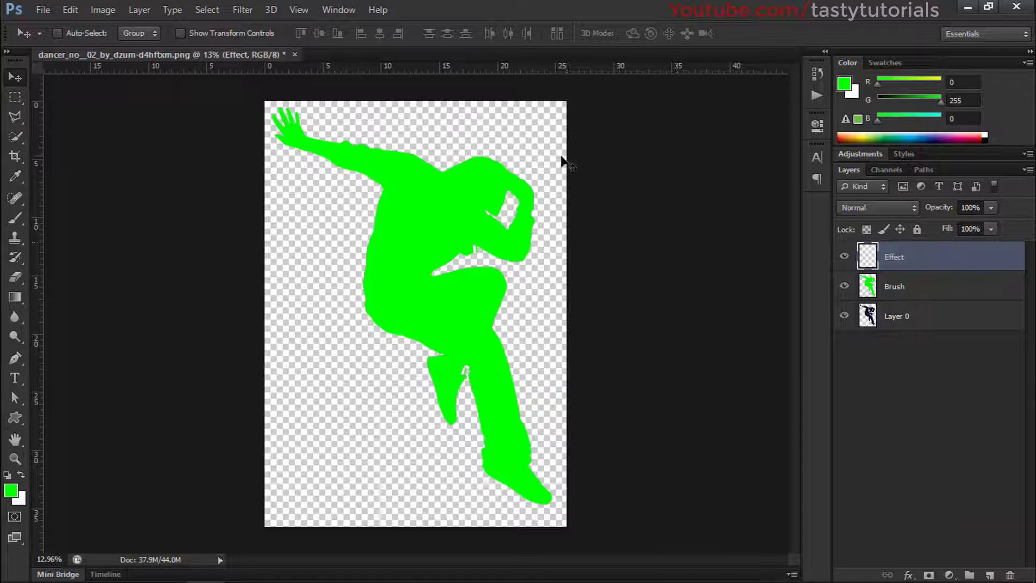
# - Load the dancer's outline, choose a soft round brush sized 400 px, and clear the selection
pyautogui.keyDown('ctrl'); pyautogui.click(869, 317); pyautogui.keyUp('ctrl')
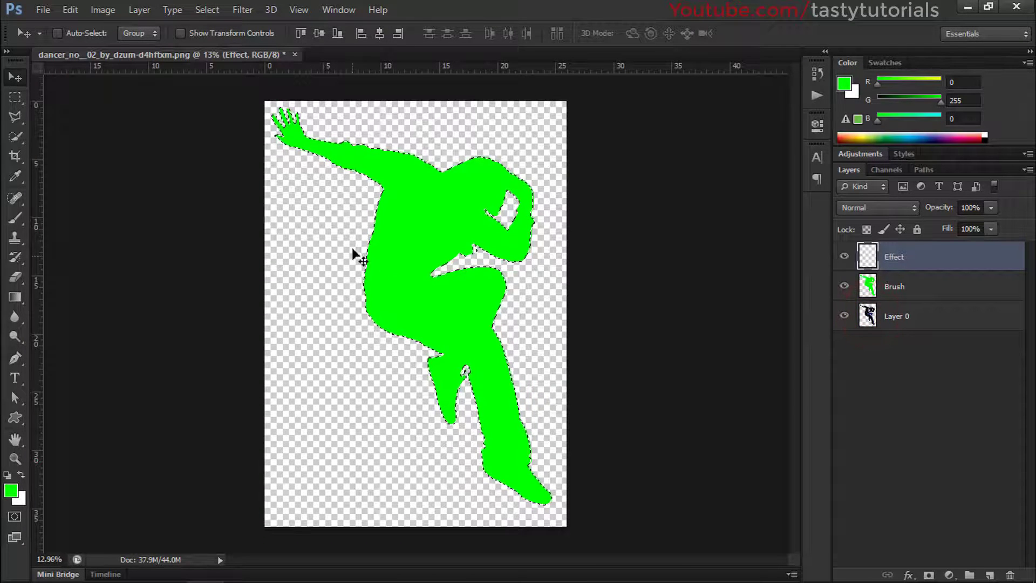
pyautogui.press('b')
pyautogui.rightClick(411, 236)
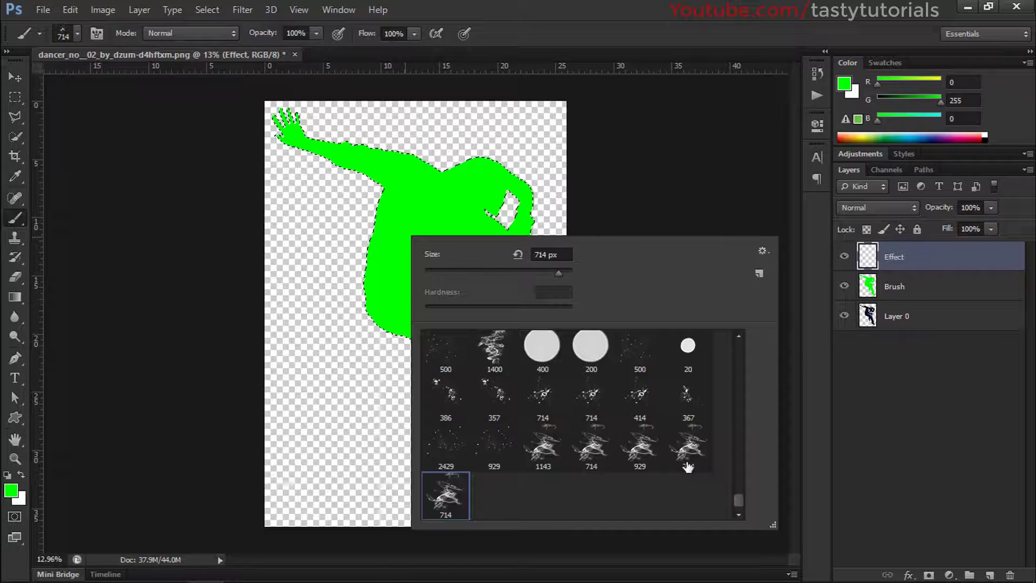
pyautogui.moveTo(739, 501); pyautogui.dragTo(739, 351)
pyautogui.click(443, 356)
pyautogui.press('Return')
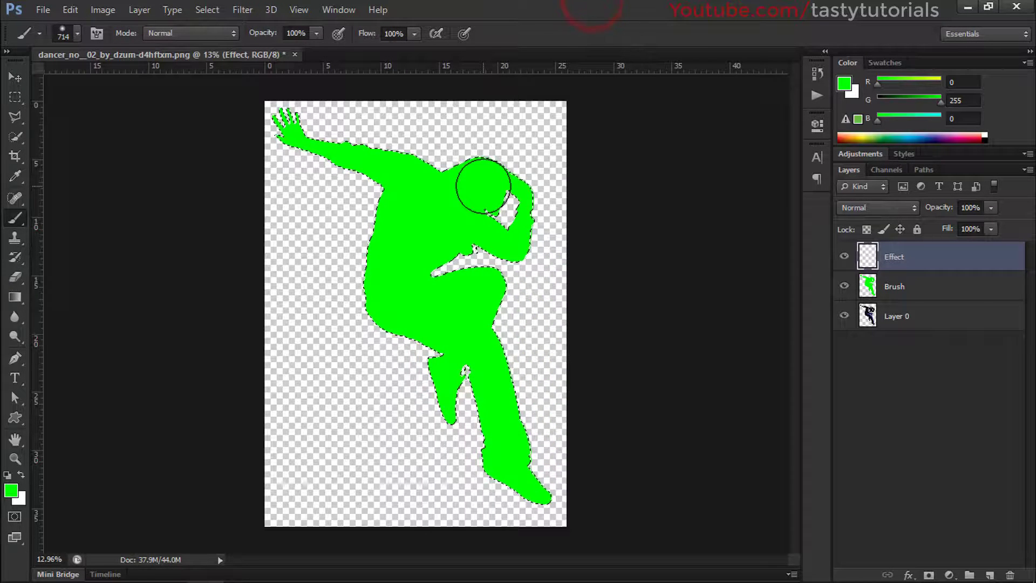
pyautogui.press('[')
pyautogui.press('[')
pyautogui.press('[')
pyautogui.press('[')
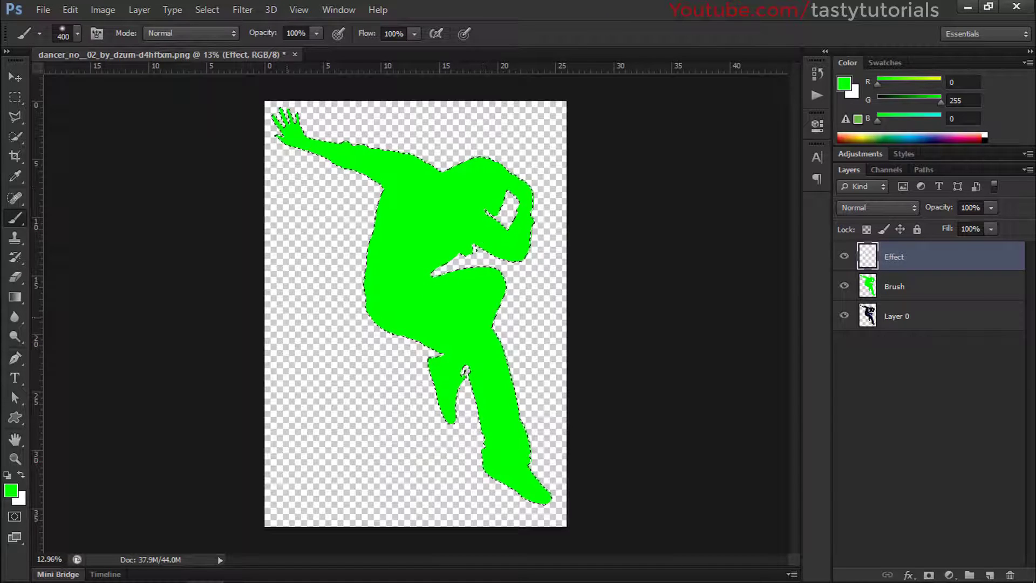
pyautogui.hotkey('ctrl', 'd')
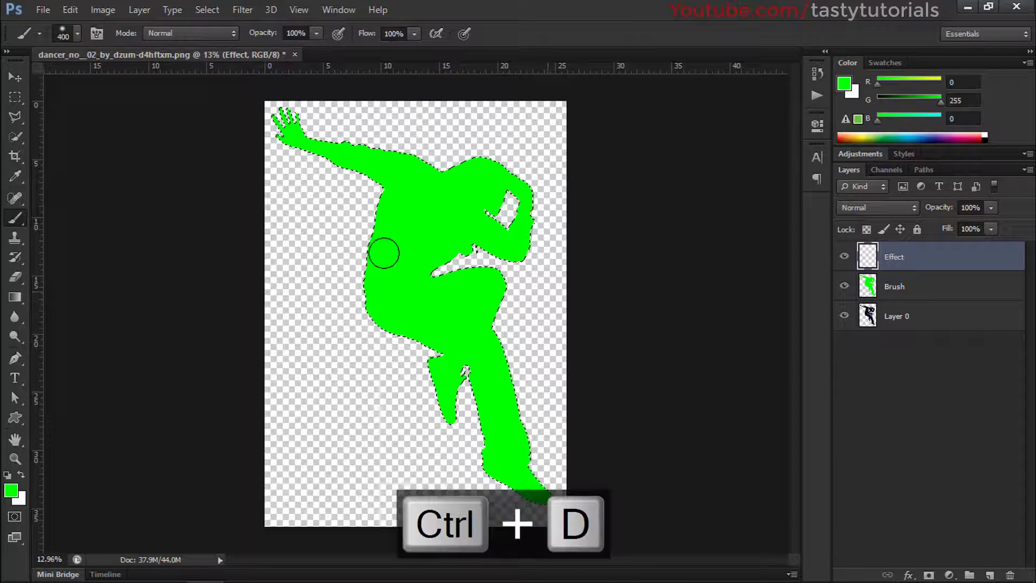
# - Paint pure red (RGB 255, 0, 0) on the Effect layer along the dancer's outstretched arm, back and legs
pyautogui.moveTo(908, 101); pyautogui.dragTo(941, 82)
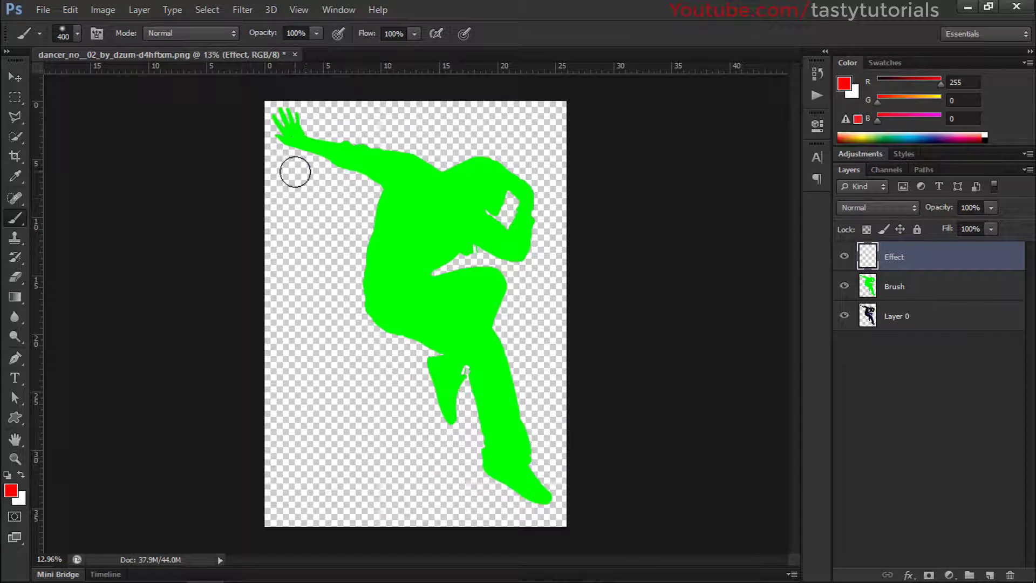
pyautogui.moveTo(286, 145)
pyautogui.mouseDown()
pyautogui.moveTo(363, 178)
pyautogui.moveTo(376, 198)
pyautogui.moveTo(365, 302)
pyautogui.moveTo(371, 287)
pyautogui.moveTo(378, 332)
pyautogui.moveTo(416, 347)
pyautogui.moveTo(374, 307)
pyautogui.moveTo(433, 360)
pyautogui.moveTo(419, 393)
pyautogui.moveTo(430, 398)
pyautogui.moveTo(447, 370)
pyautogui.moveTo(468, 404)
pyautogui.moveTo(478, 375)
pyautogui.moveTo(493, 416)
pyautogui.moveTo(478, 456)
pyautogui.moveTo(513, 440)
pyautogui.moveTo(501, 479)
pyautogui.moveTo(458, 409)
pyautogui.mouseUp()
pyautogui.moveTo(490, 446)
pyautogui.mouseDown()
pyautogui.moveTo(518, 426)
pyautogui.moveTo(539, 497)
pyautogui.moveTo(551, 470)
pyautogui.mouseUp()
pyautogui.moveTo(277, 129)
pyautogui.mouseDown()
pyautogui.moveTo(309, 166)
pyautogui.moveTo(382, 191)
pyautogui.moveTo(380, 295)
pyautogui.moveTo(364, 302)
pyautogui.moveTo(380, 300)
pyautogui.moveTo(364, 333)
pyautogui.moveTo(373, 259)
pyautogui.moveTo(384, 255)
pyautogui.moveTo(380, 267)
pyautogui.moveTo(403, 253)
pyautogui.moveTo(384, 290)
pyautogui.moveTo(408, 304)
pyautogui.moveTo(401, 329)
pyautogui.moveTo(455, 354)
pyautogui.moveTo(457, 332)
pyautogui.moveTo(410, 366)
pyautogui.moveTo(348, 265)
pyautogui.mouseUp()
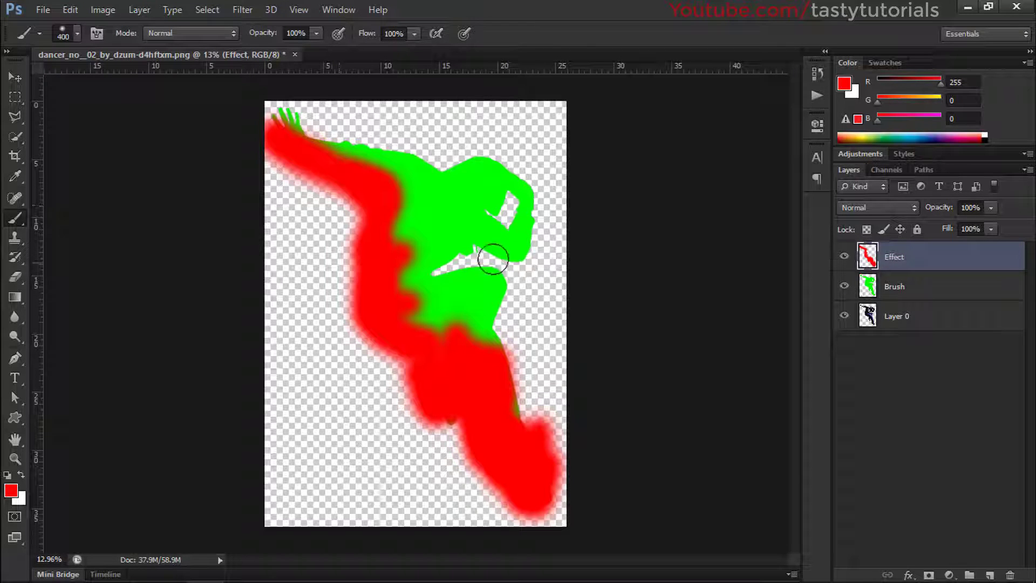
# - Extend the canvas leftward with the Crop tool to a little over twice its width
pyautogui.press('c')
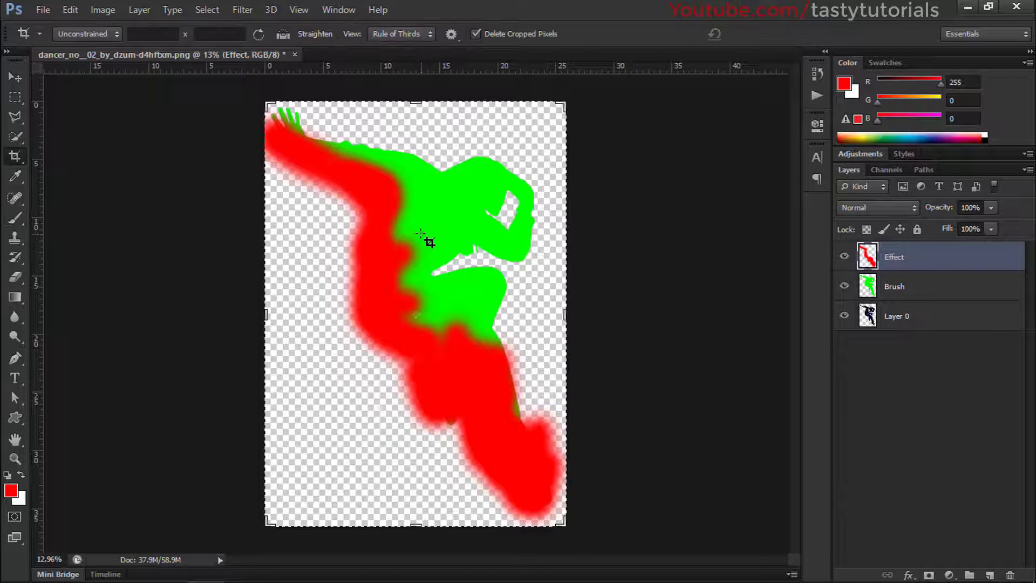
pyautogui.click(421, 232)
pyautogui.moveTo(265, 311); pyautogui.dragTo(89, 313)
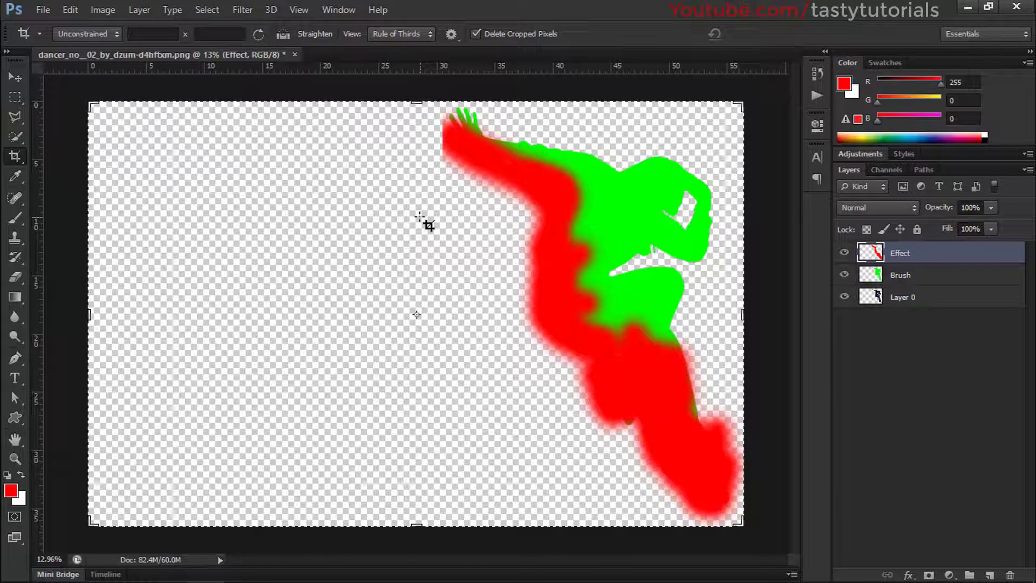
# - Brush red over the cut-off edge of the paint beside the dancer's outstretched hand
pyautogui.press('b')
pyautogui.moveTo(440, 144); pyautogui.dragTo(454, 140)
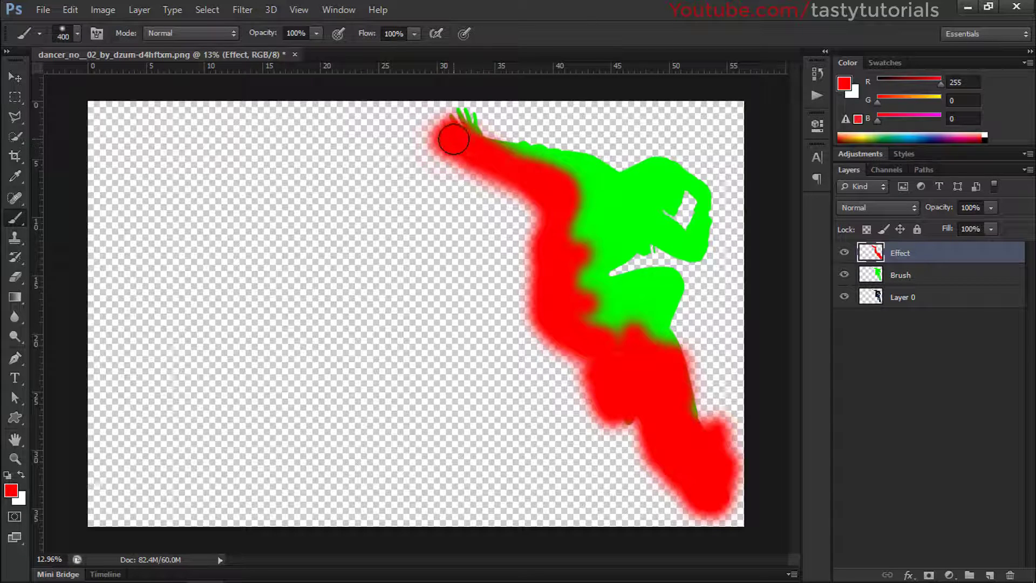
pyautogui.scroll(-3, 518, 314)
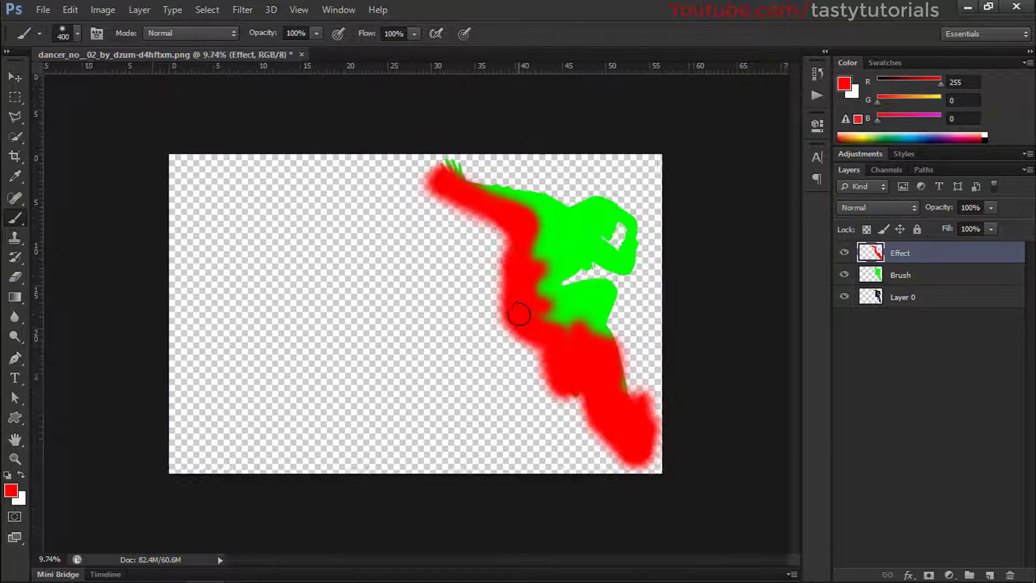
# - Toggle the visibility of the Effect, Brush and dancer layers to check what each contains
pyautogui.press('v')
pyautogui.click(845, 252)
pyautogui.click(845, 252)
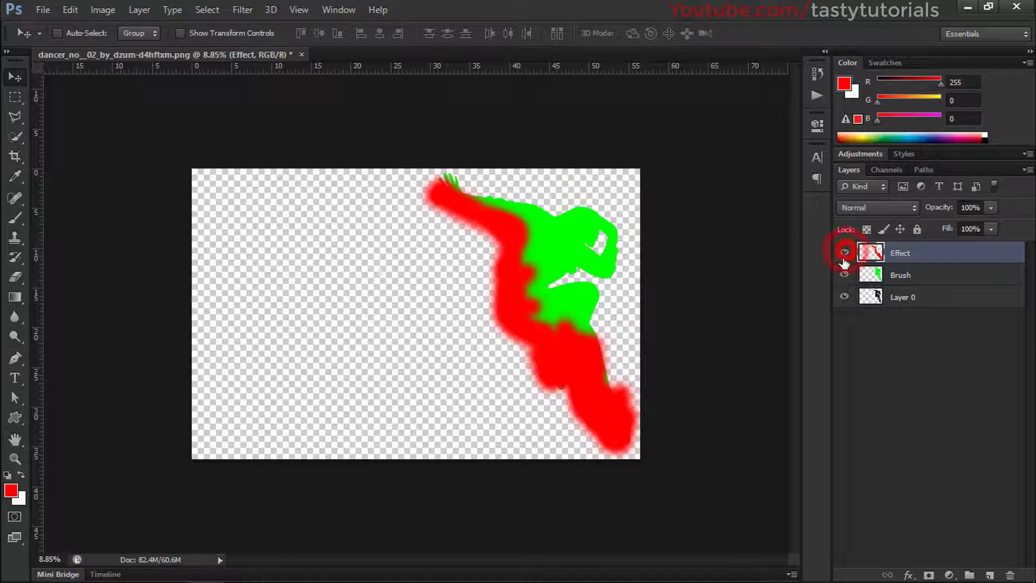
pyautogui.click(842, 274)
pyautogui.click(843, 274)
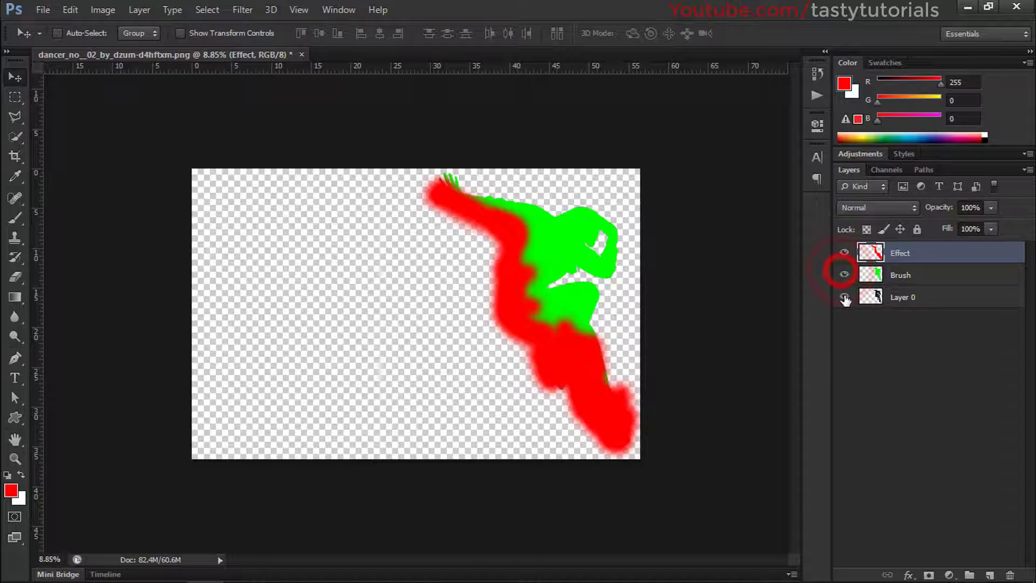
pyautogui.click(845, 297)
# - Add a new empty layer and place it beneath Layer 0, the dancer layer
pyautogui.click(899, 298)
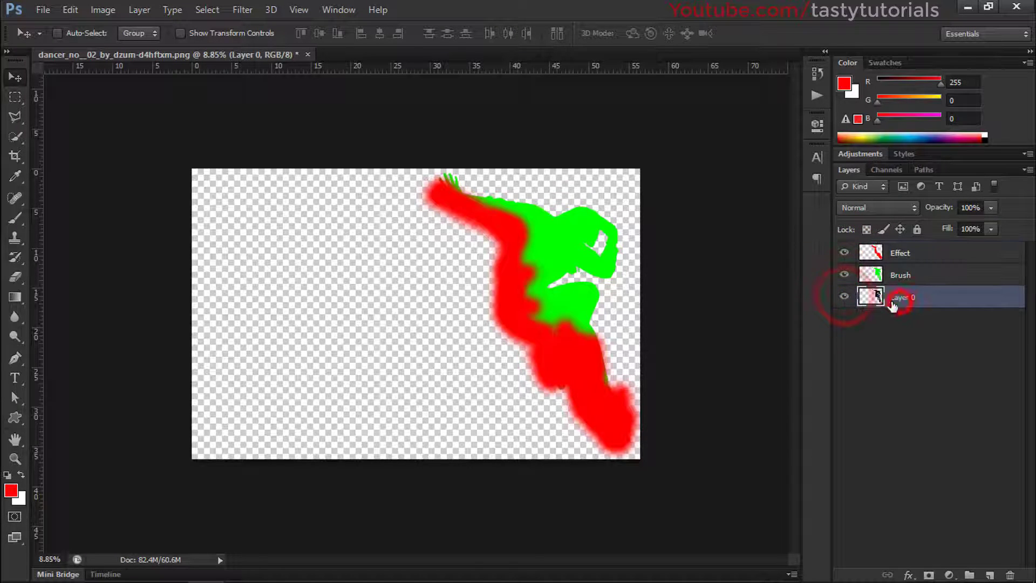
pyautogui.click(991, 575)
pyautogui.moveTo(926, 298); pyautogui.dragTo(920, 337)
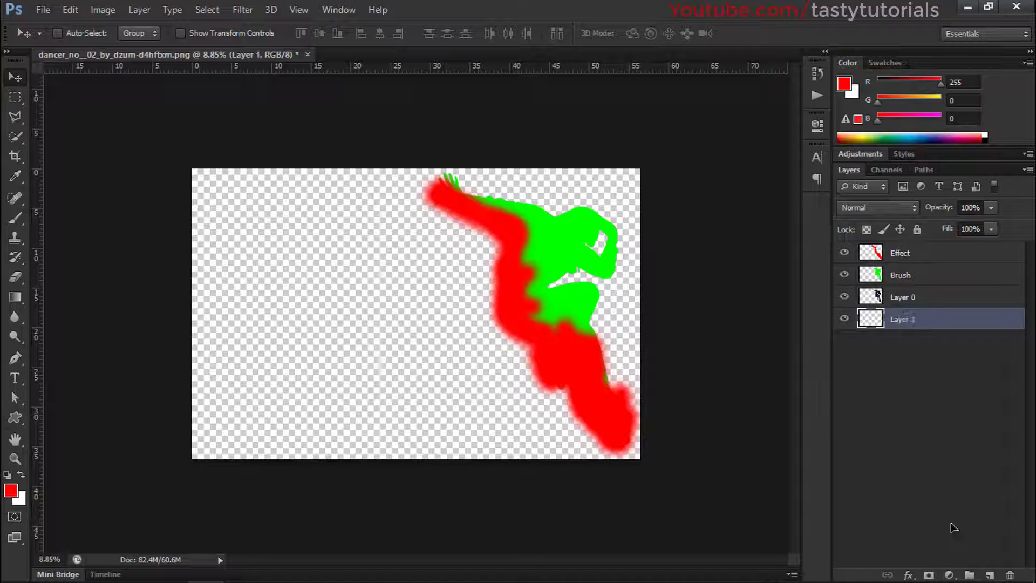
# - Add a Solid Color fill layer in grey #8b8b8b beneath the dancer layer
pyautogui.click(946, 576)
pyautogui.click(948, 243)
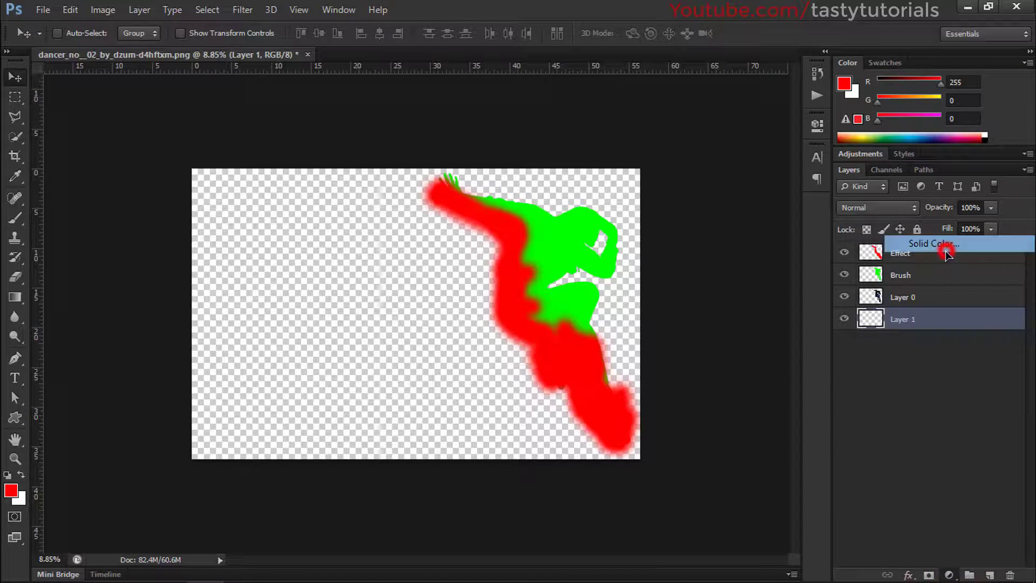
pyautogui.moveTo(632, 238); pyautogui.dragTo(592, 240)
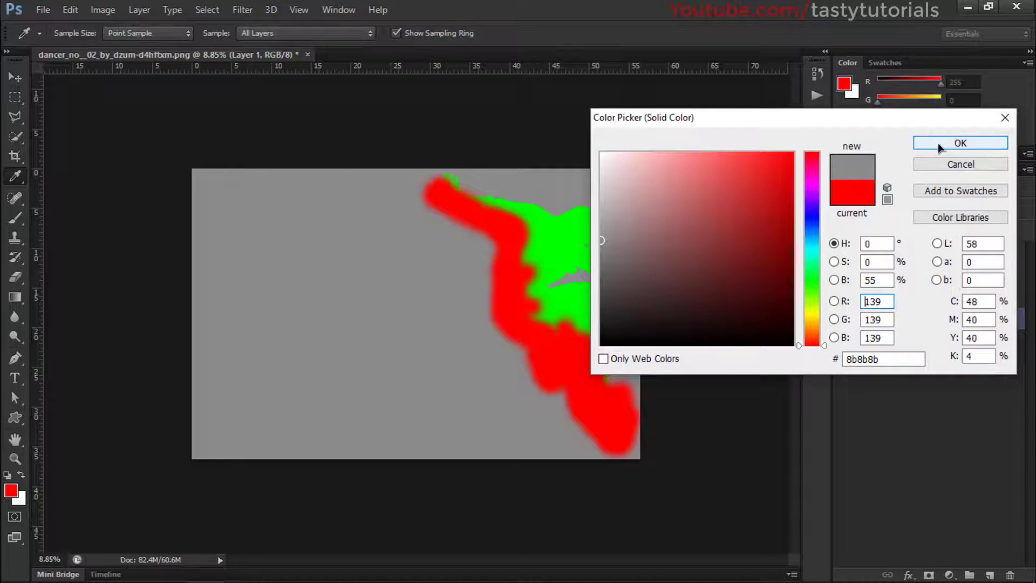
pyautogui.click(938, 143)
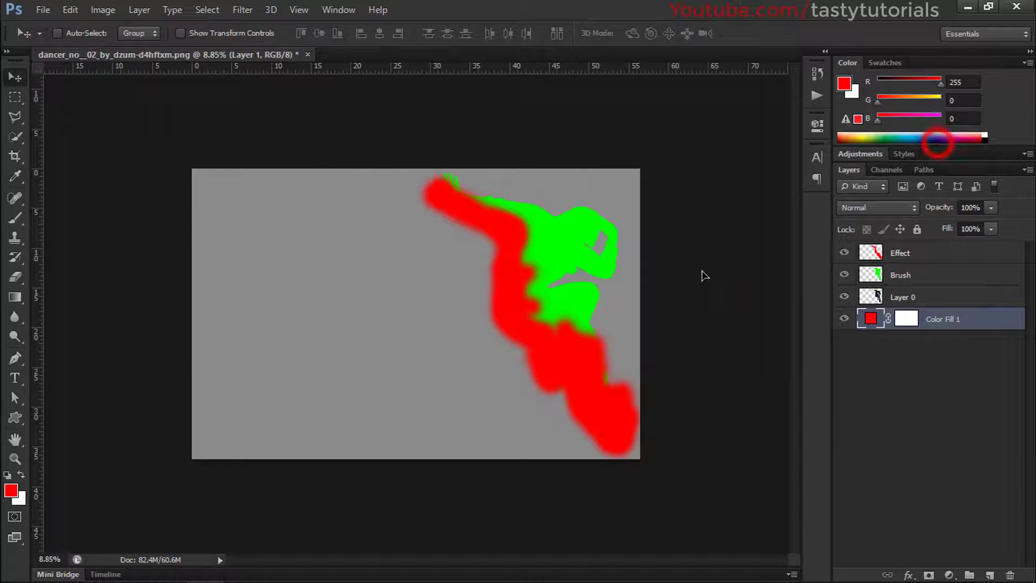
# - Hide the Effect and Brush layers and merge the dancer layer with the grey color fill
pyautogui.keyDown('shift'); pyautogui.click(937, 295); pyautogui.keyUp('shift')
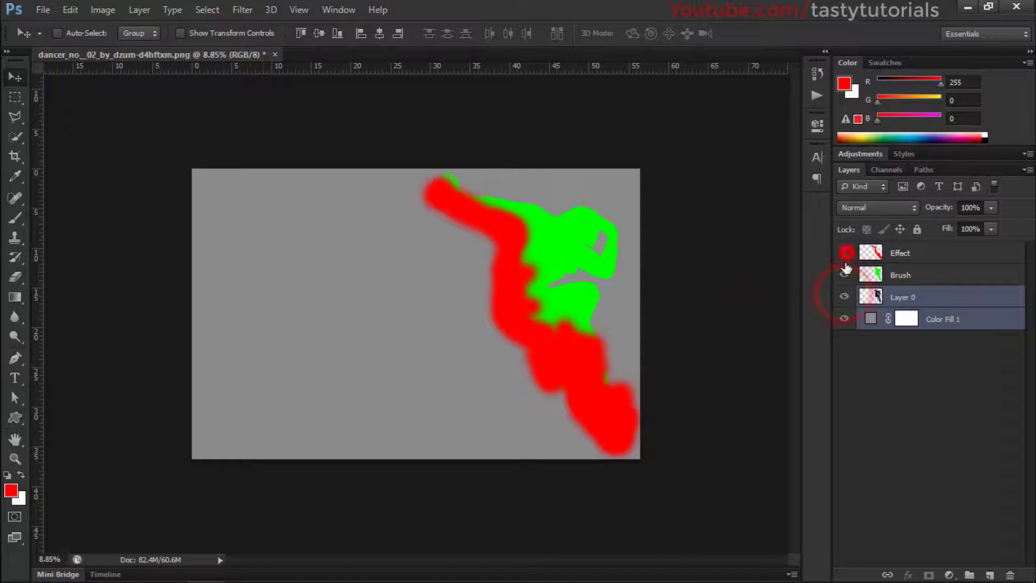
pyautogui.moveTo(846, 268); pyautogui.dragTo(844, 275)
pyautogui.doubleClick(845, 297)
pyautogui.click(844, 318)
pyautogui.click(844, 317)
pyautogui.hotkey('ctrl', 'e')
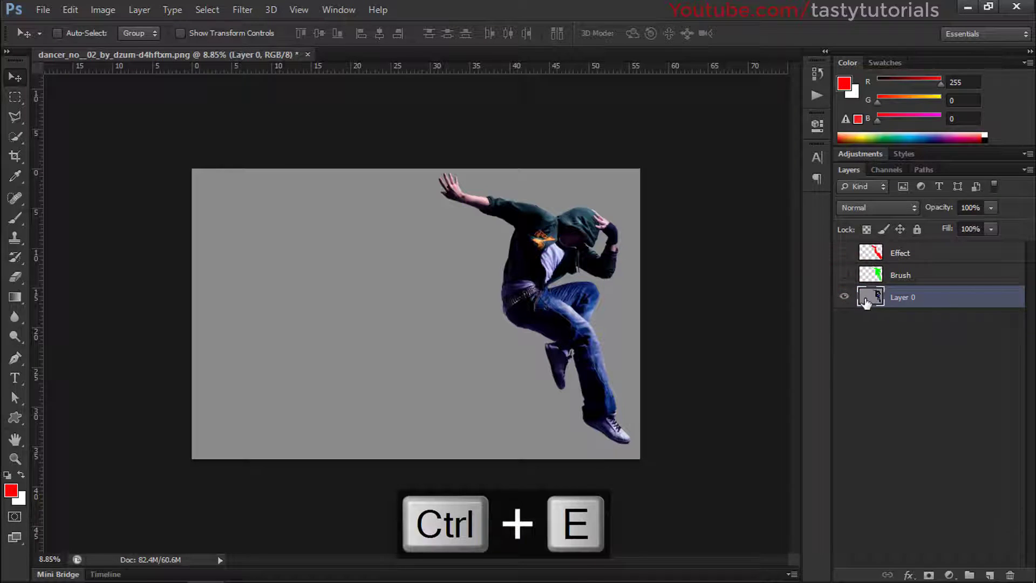
# - Check Layer 0 by toggling its visibility, and show the Brush and Effect layers again
pyautogui.click(845, 296)
pyautogui.click(845, 296)
pyautogui.scroll(1, 555, 296)
pyautogui.scroll(1, 746, 265)
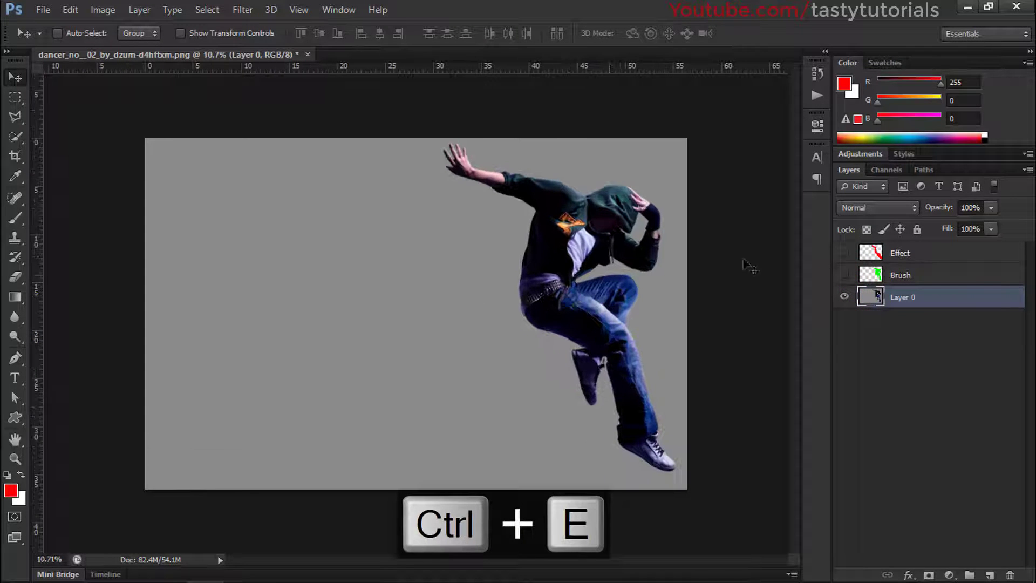
pyautogui.click(845, 275)
pyautogui.click(845, 252)
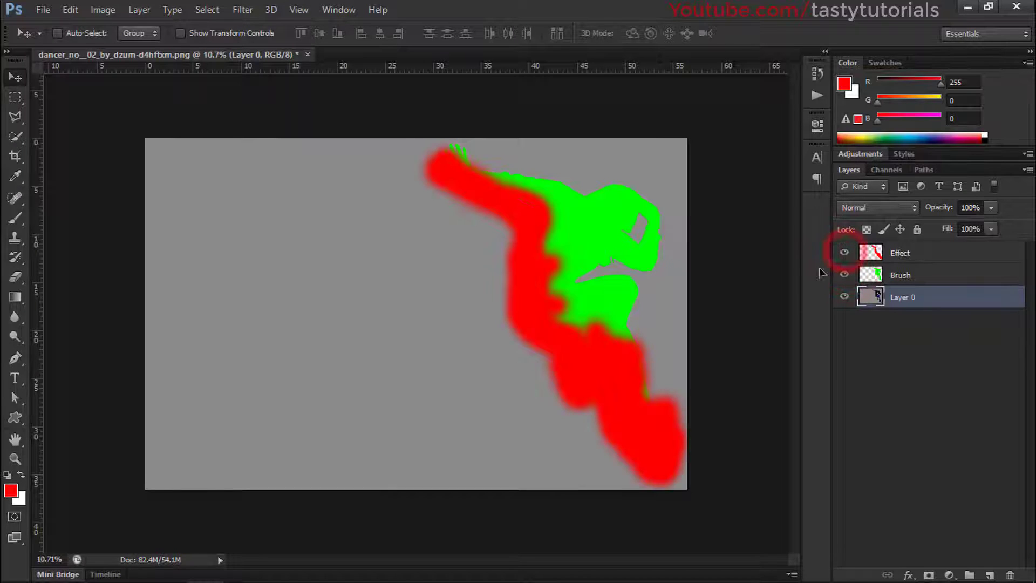
# - Convert Layer 0 into the Background layer and collapse the Color panel to enlarge the layer list
pyautogui.click(132, 5)
pyautogui.moveTo(205, 27)
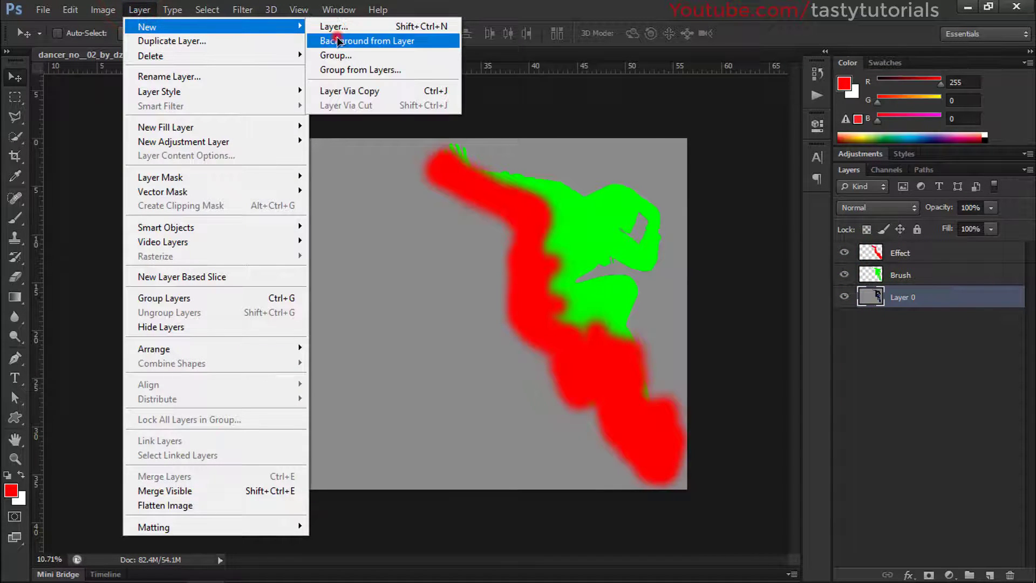
pyautogui.click(339, 41)
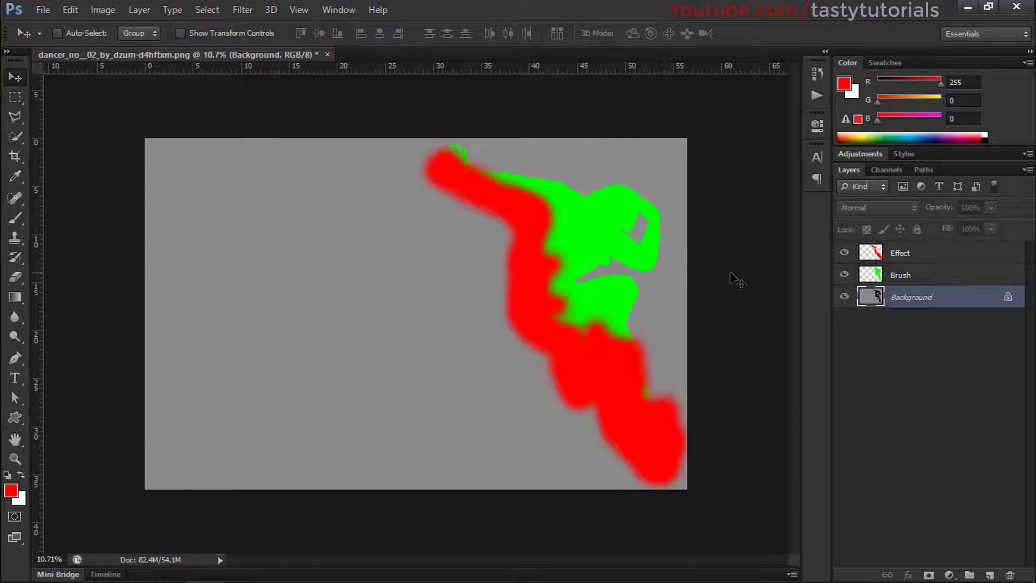
pyautogui.doubleClick(851, 63)
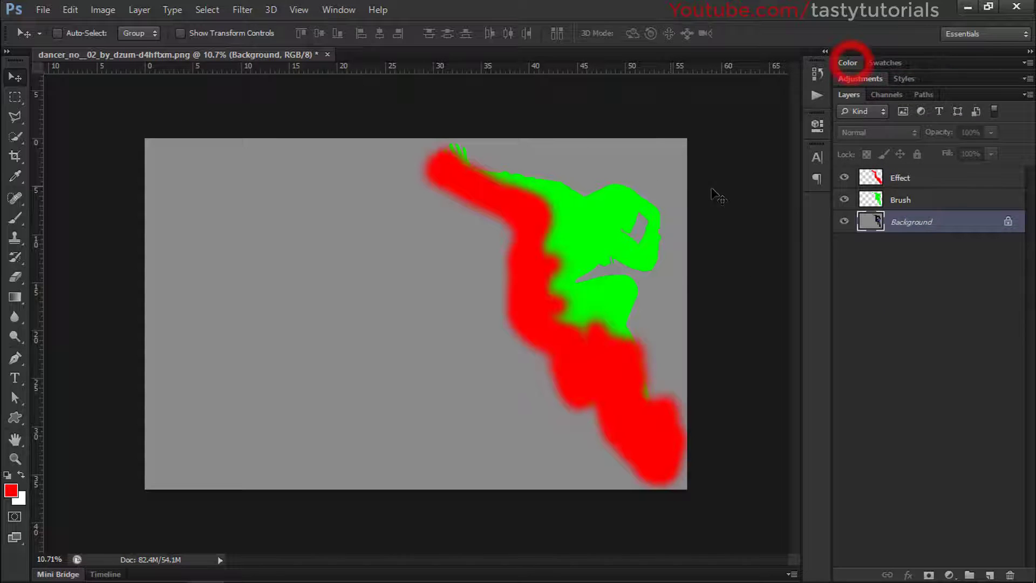
# - Locate Soot 2 Brushes.abr in the _Soot_2_Photoshop_Action_18611201 folder for loading brush presets, and cancel the loading
pyautogui.click(72, 9)
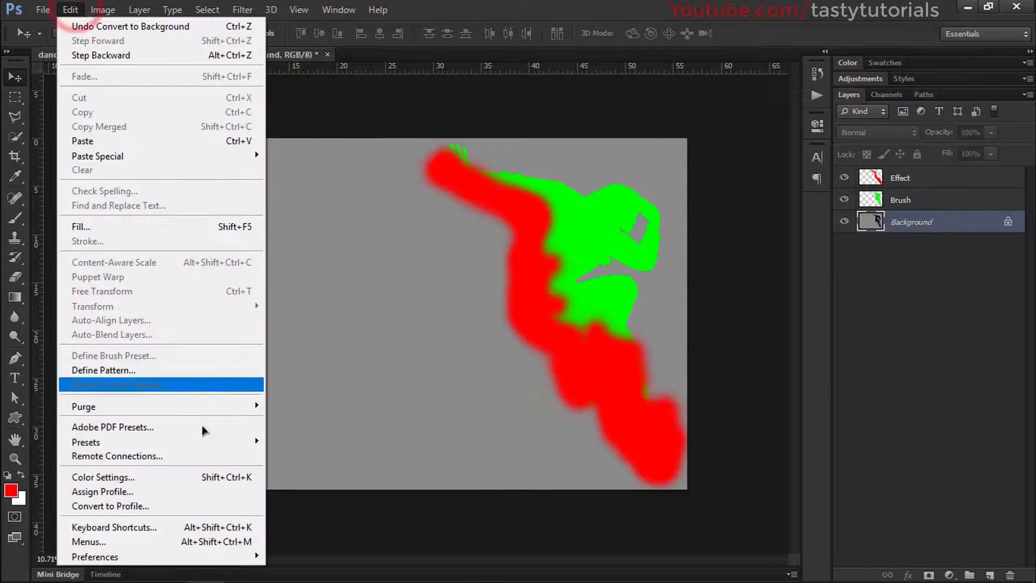
pyautogui.moveTo(243, 443)
pyautogui.click(296, 441)
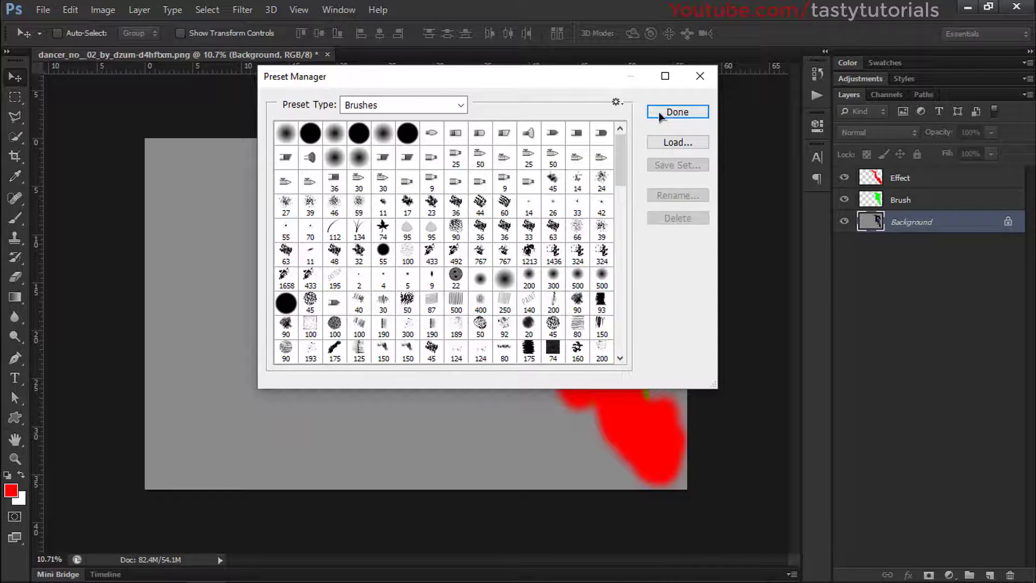
pyautogui.click(676, 142)
pyautogui.moveTo(494, 94); pyautogui.dragTo(403, 65)
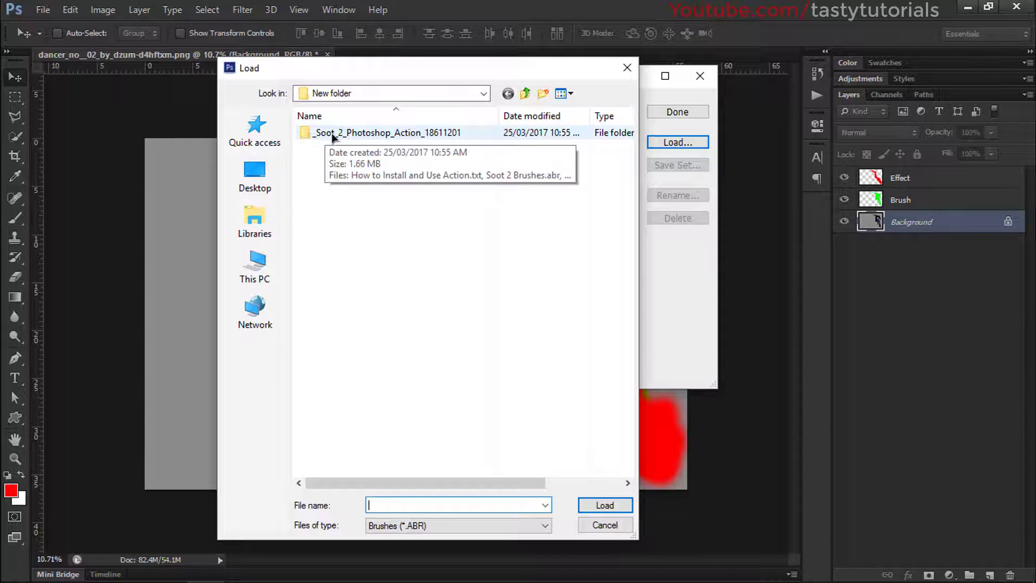
pyautogui.doubleClick(331, 132)
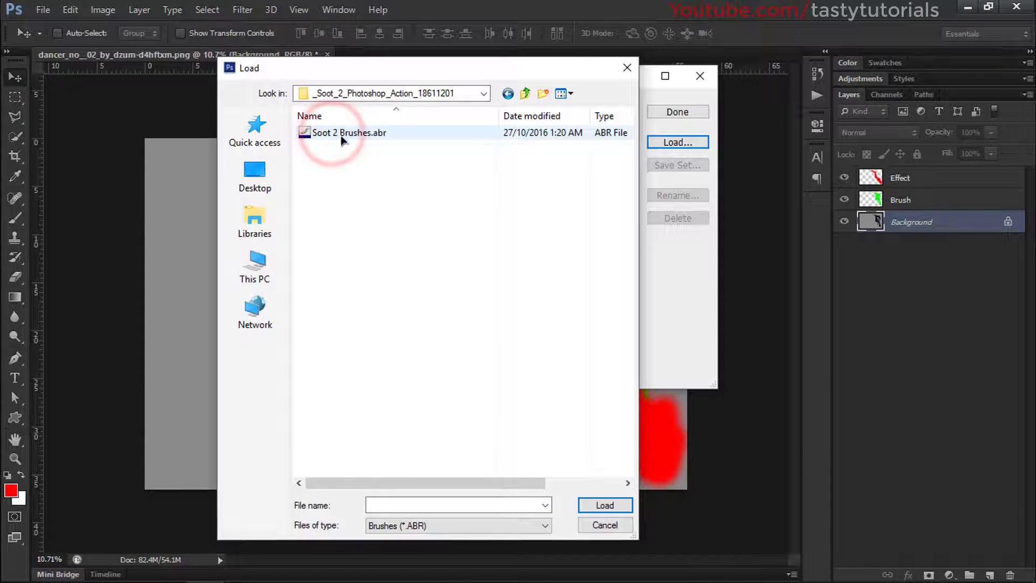
pyautogui.click(378, 135)
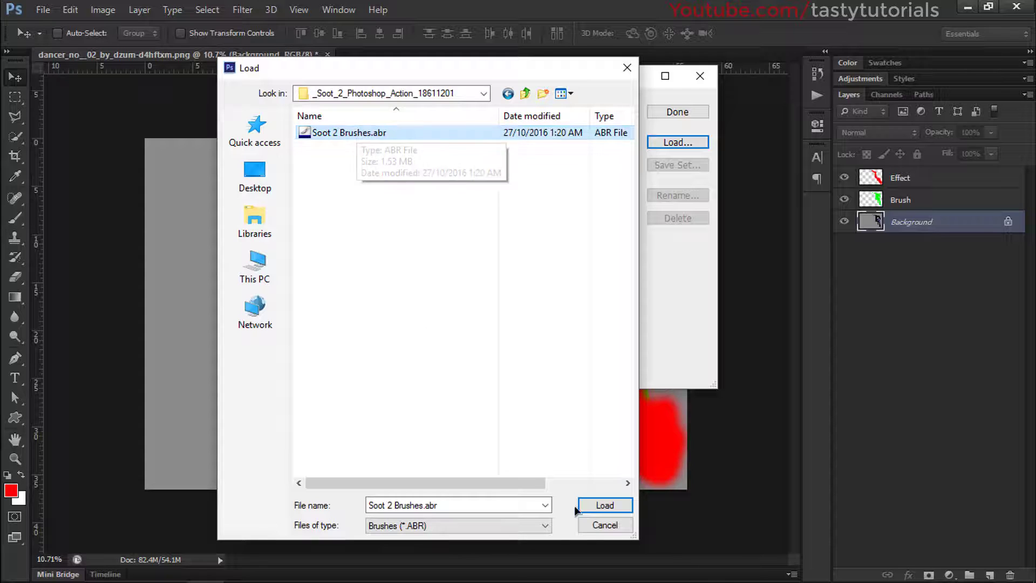
pyautogui.click(609, 526)
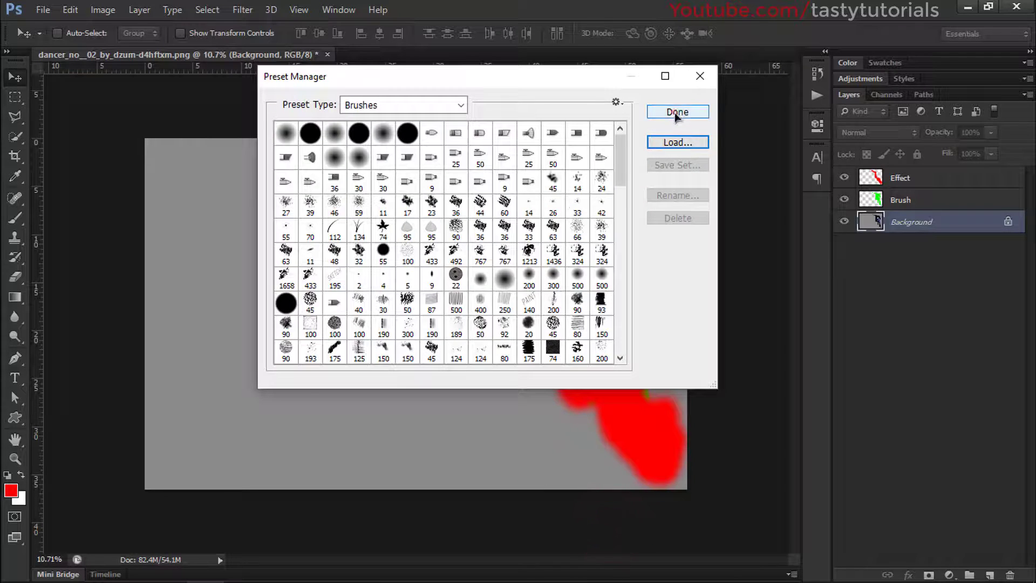
pyautogui.click(676, 112)
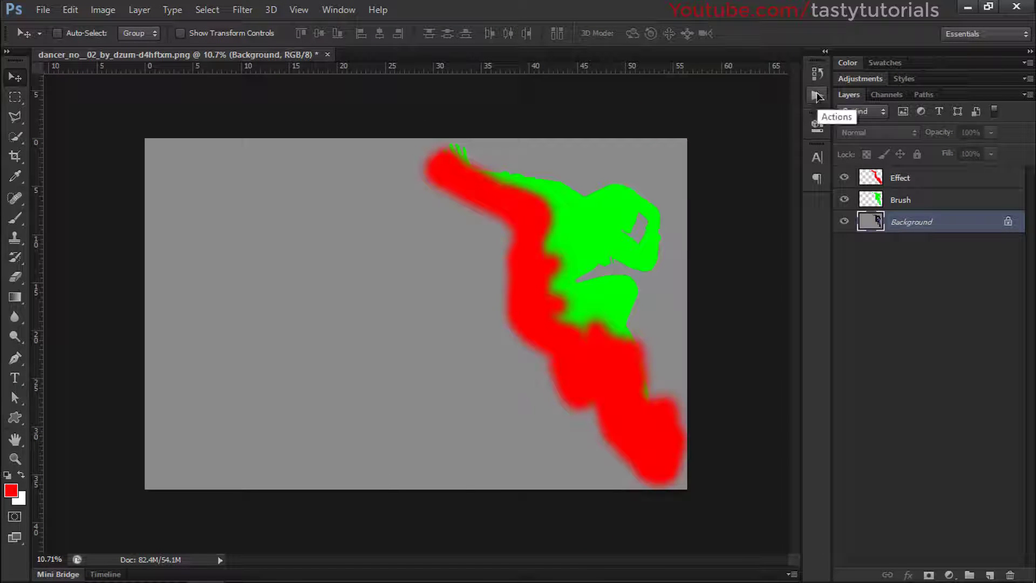
# - Show the Actions panel and collapse the step list of the Soot 2 action
pyautogui.click(346, 9)
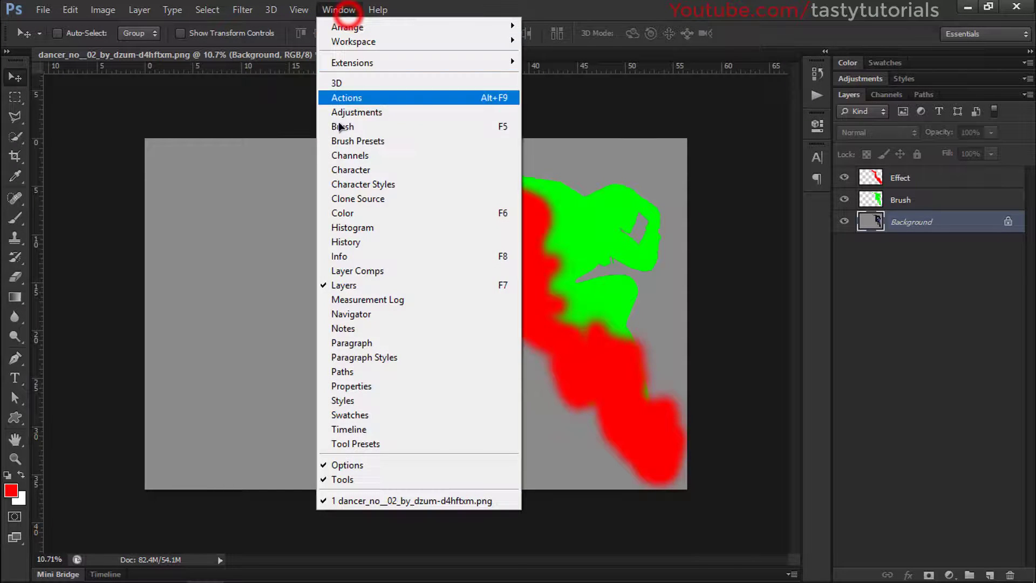
pyautogui.click(352, 99)
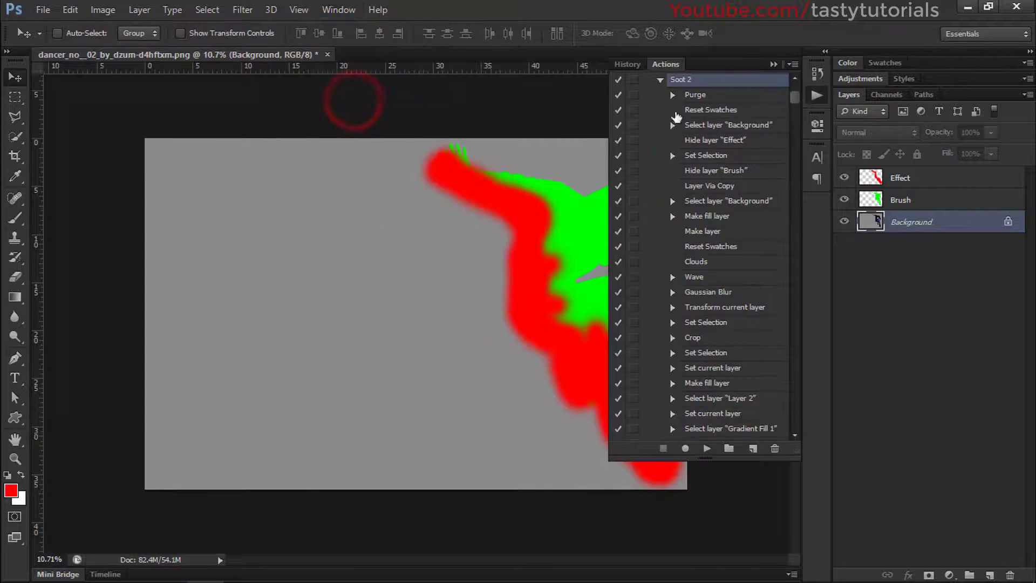
pyautogui.click(659, 82)
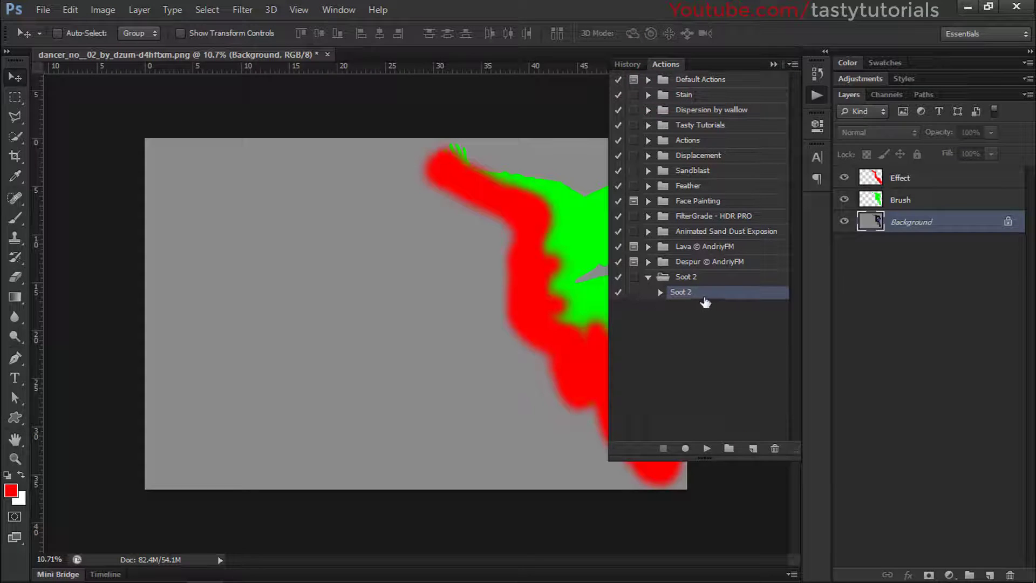
# - Locate Soot 2.atn in the _Soot_2_Photoshop_Action_18611201 folder for loading actions, and cancel the loading
pyautogui.click(794, 65)
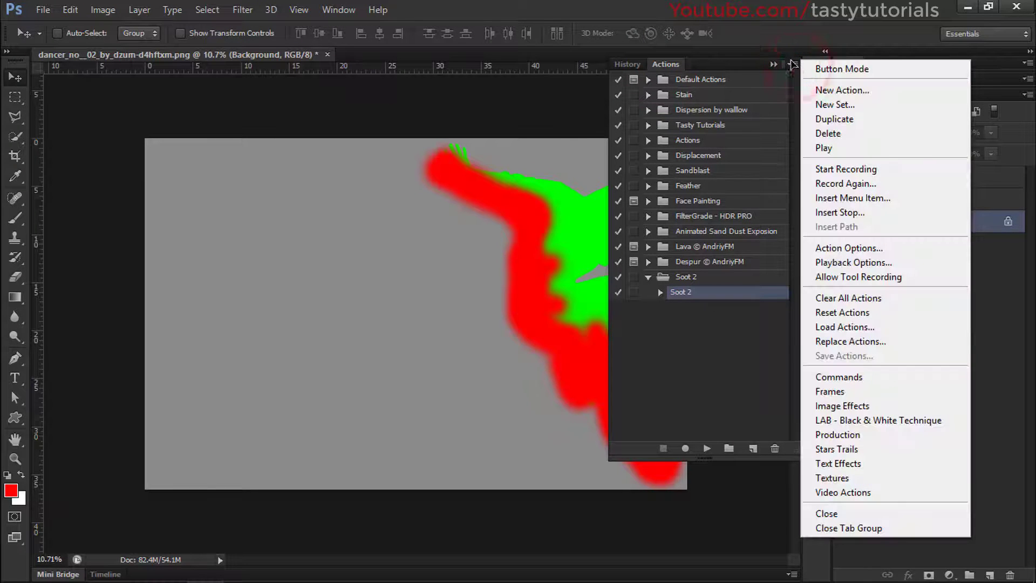
pyautogui.click(834, 327)
pyautogui.moveTo(393, 67); pyautogui.dragTo(446, 42)
pyautogui.doubleClick(412, 107)
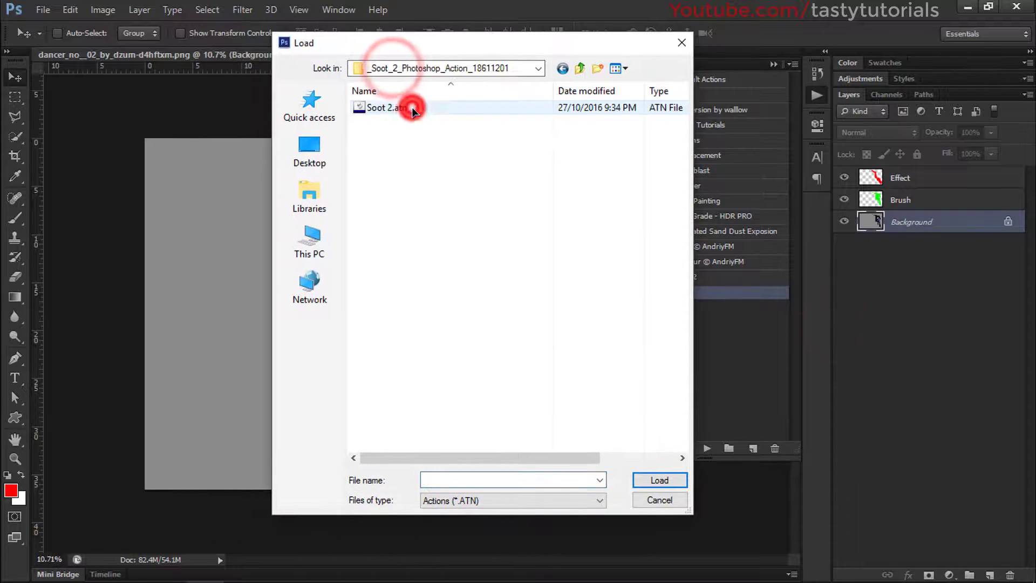
pyautogui.click(370, 108)
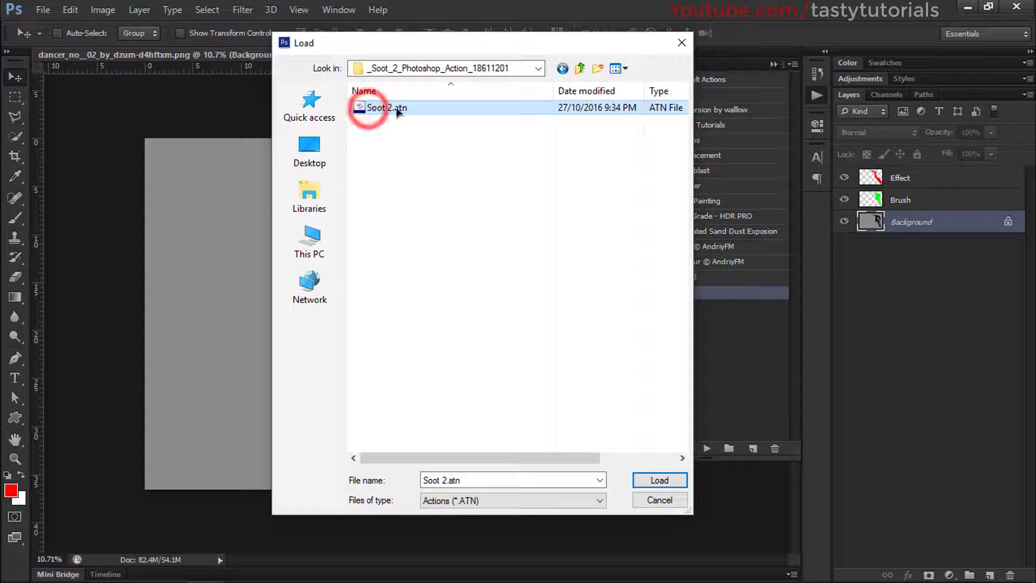
pyautogui.click(658, 500)
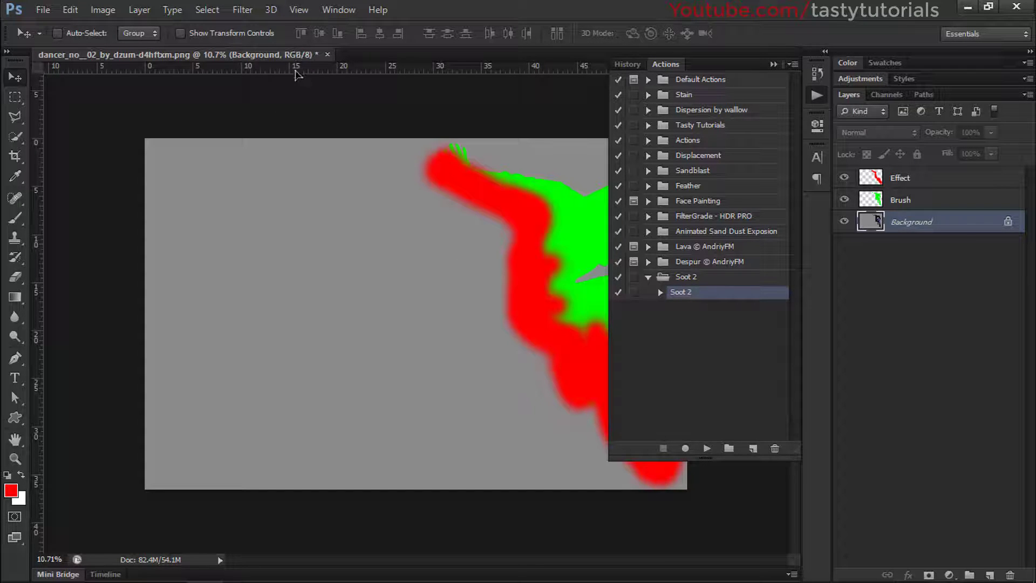
# - Check that Add "copy" to Copied Layers and Groups is enabled in the layer panel options and accept them
pyautogui.click(1025, 95)
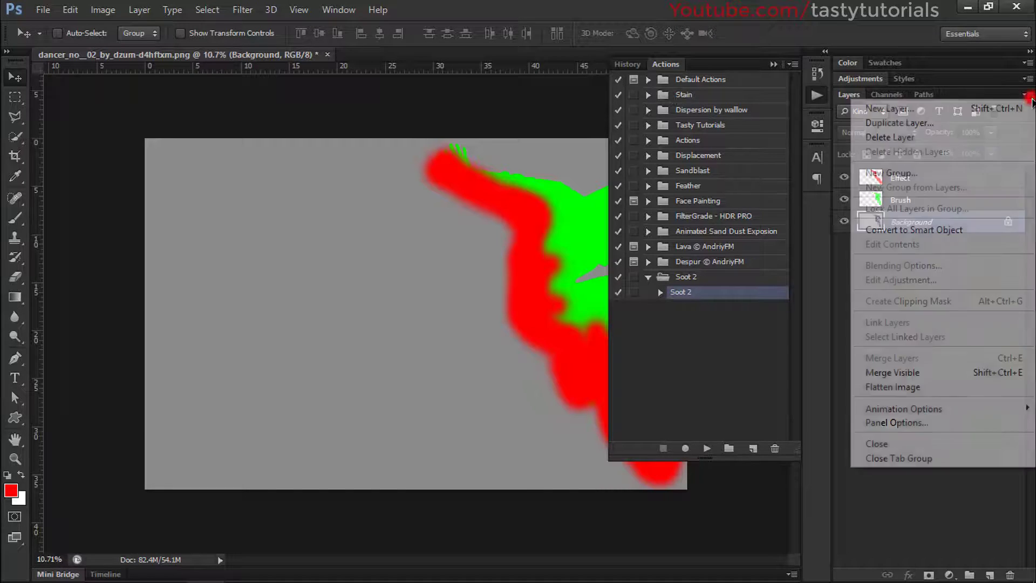
pyautogui.click(904, 422)
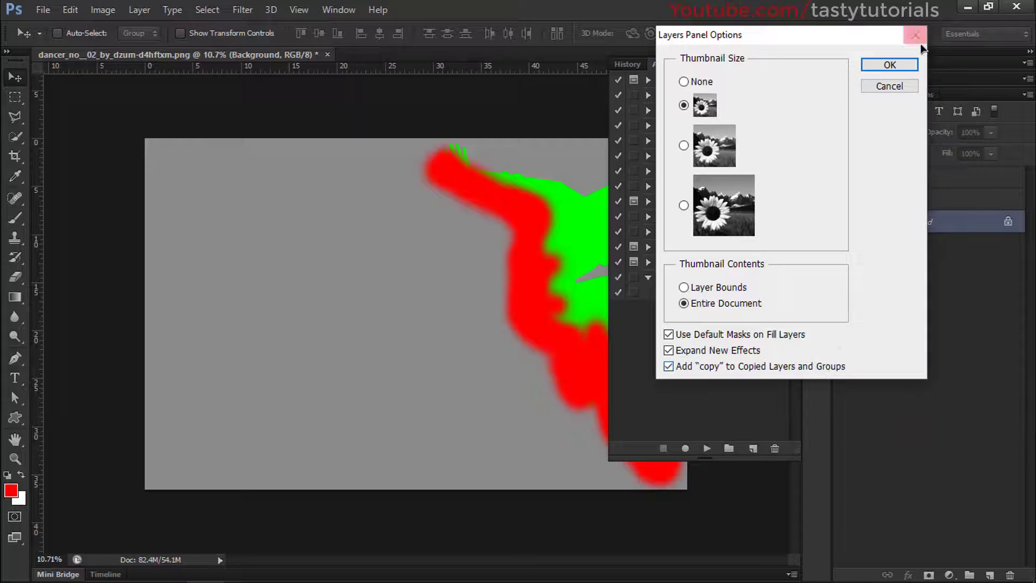
pyautogui.click(899, 64)
# - Play the Soot 2 action on the dancer document and collapse the Actions panel
pyautogui.click(660, 292)
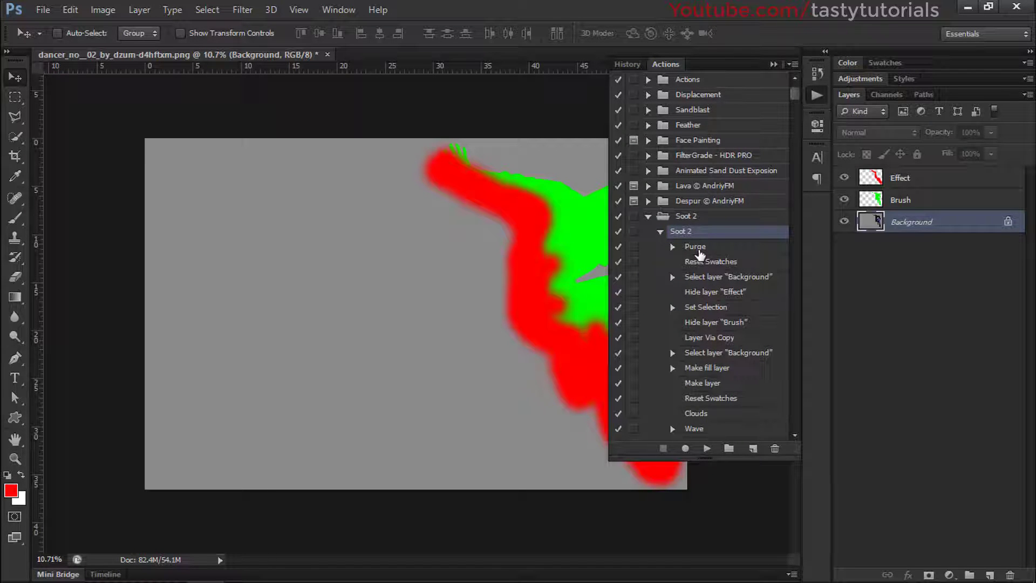
pyautogui.click(707, 449)
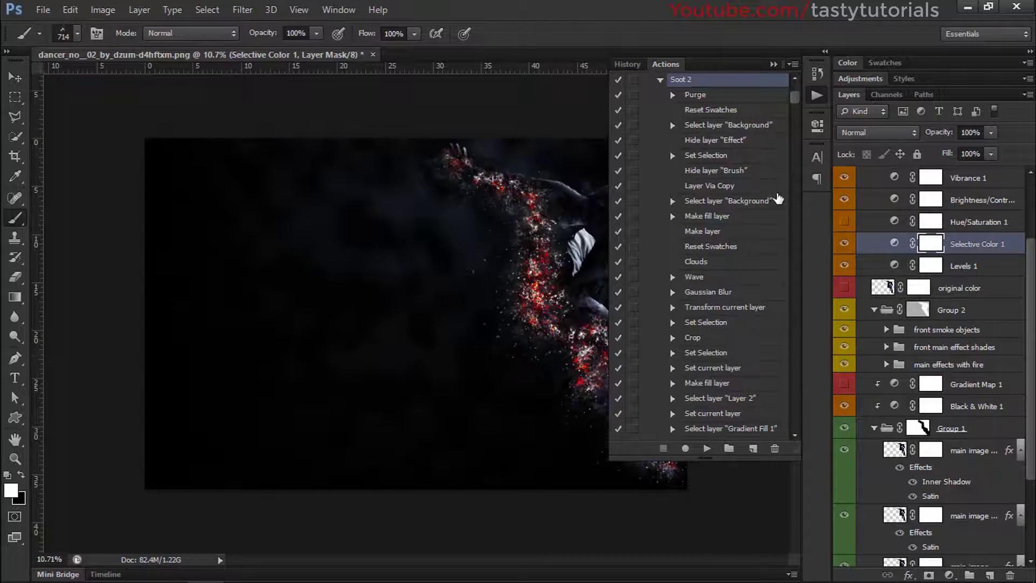
pyautogui.click(773, 63)
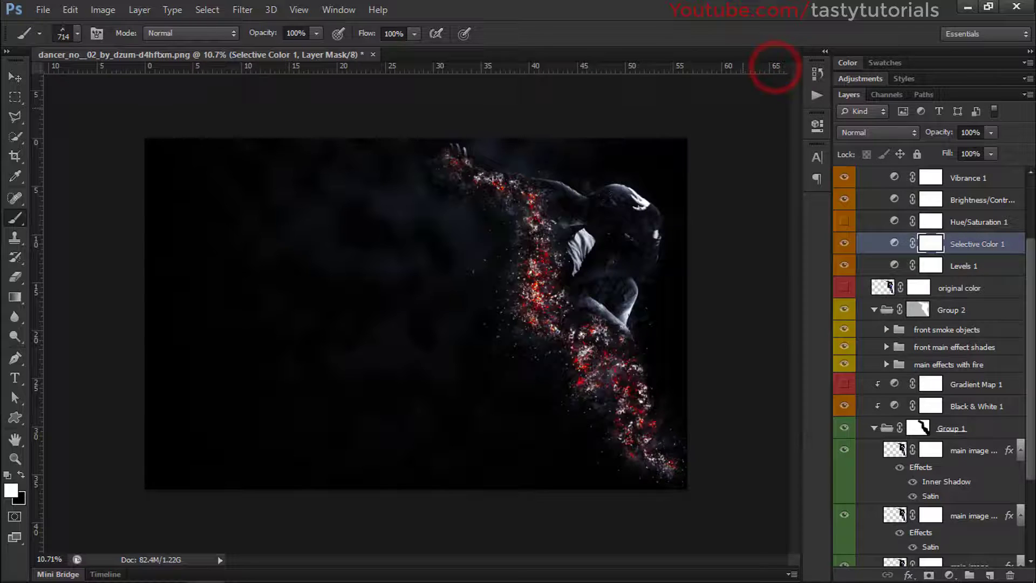
# - Inspect the generated particle effect up close and look through the layer stack created by the action
pyautogui.press('v')
pyautogui.scroll(2, 550, 286)
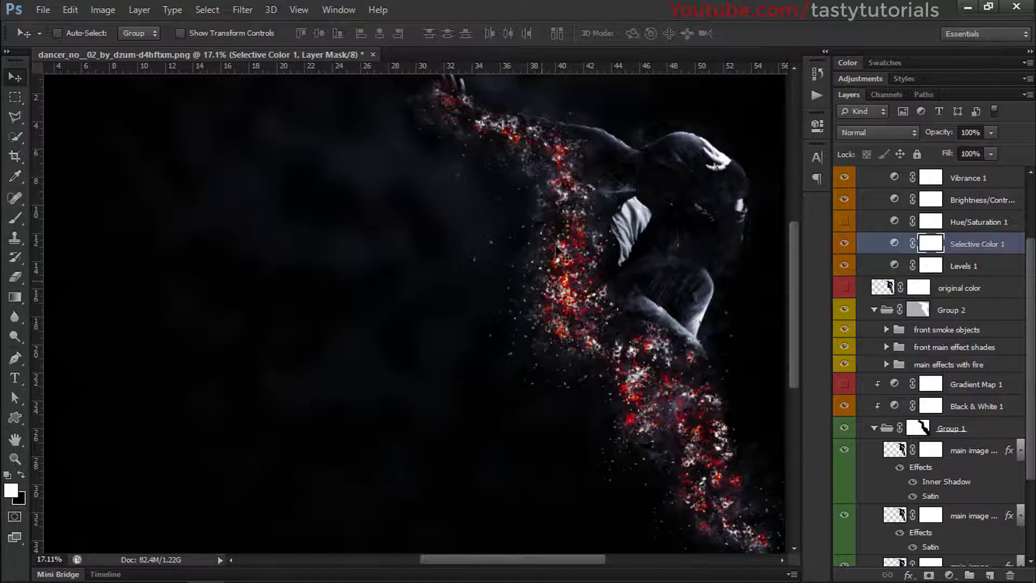
pyautogui.click(903, 242)
pyautogui.hotkey('ctrl', '0')
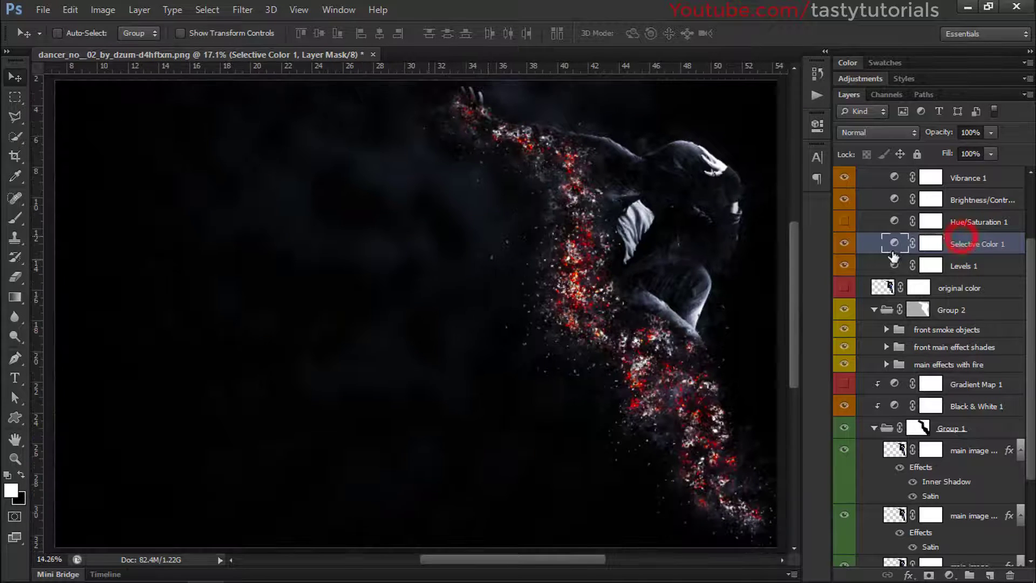
pyautogui.scroll(-4, 966, 377)
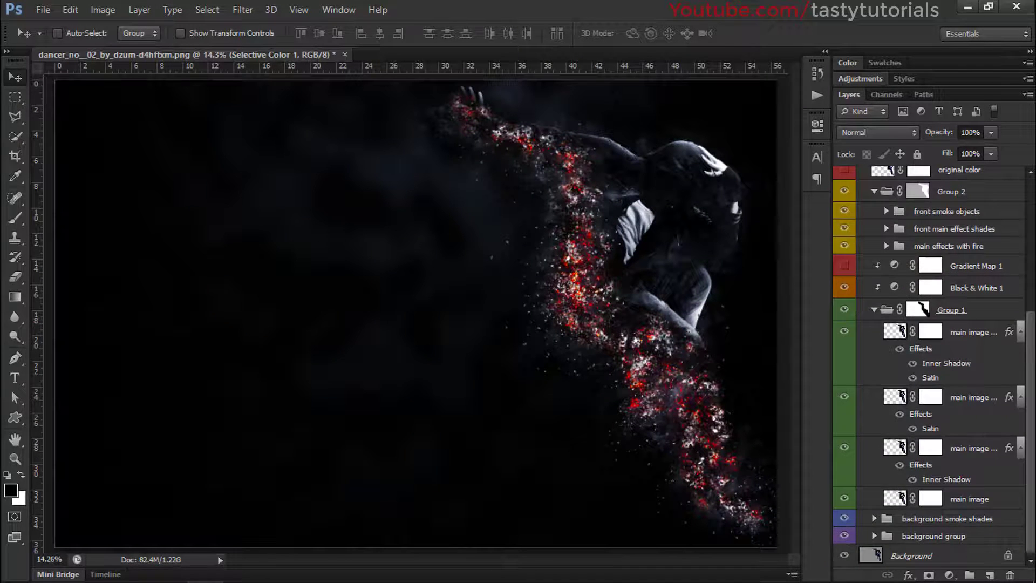
# - Collapse all nested groups inside the Soot 2 group, leaving only its top level expanded
pyautogui.click(1030, 411)
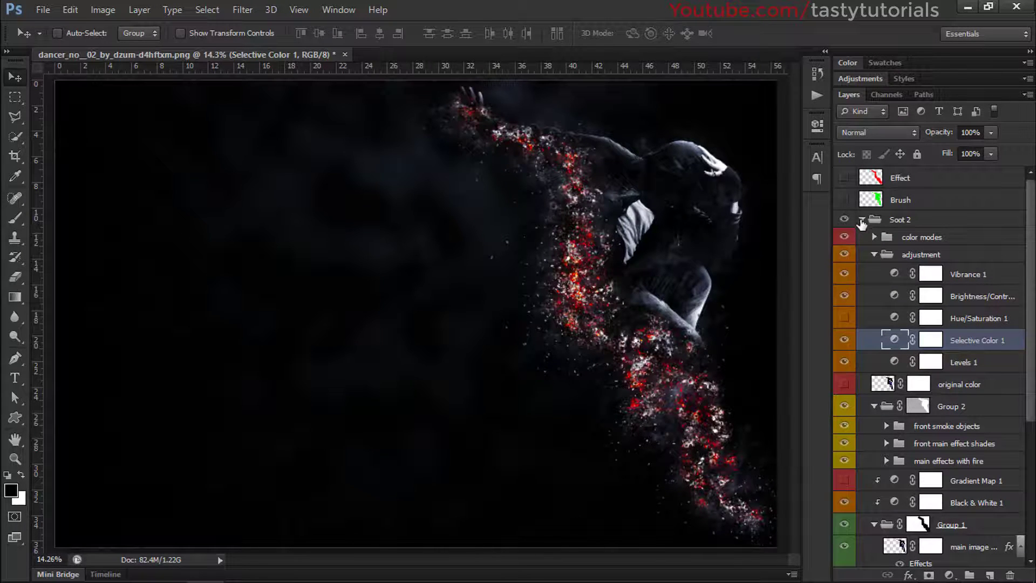
pyautogui.click(862, 220)
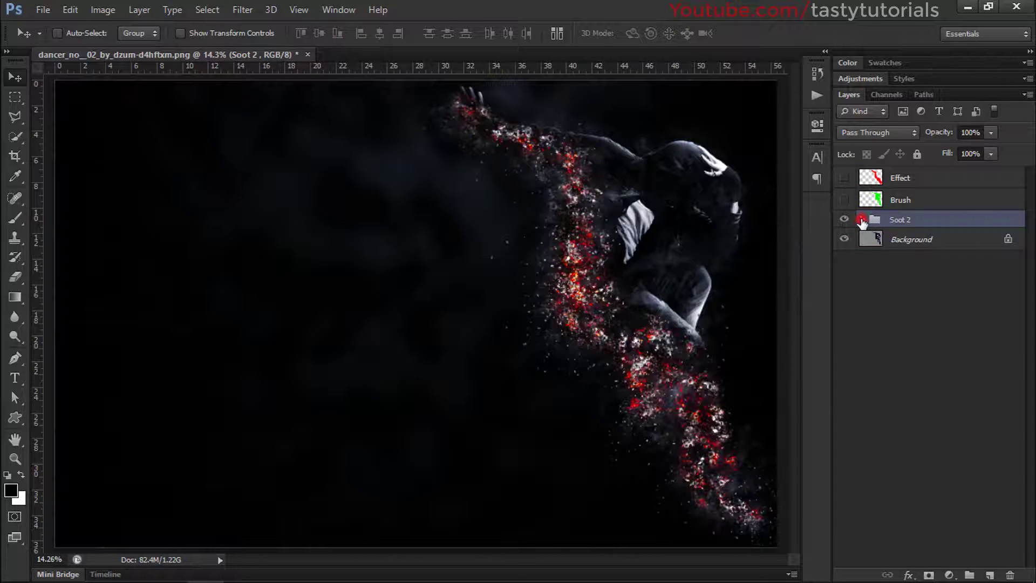
pyautogui.click(862, 220)
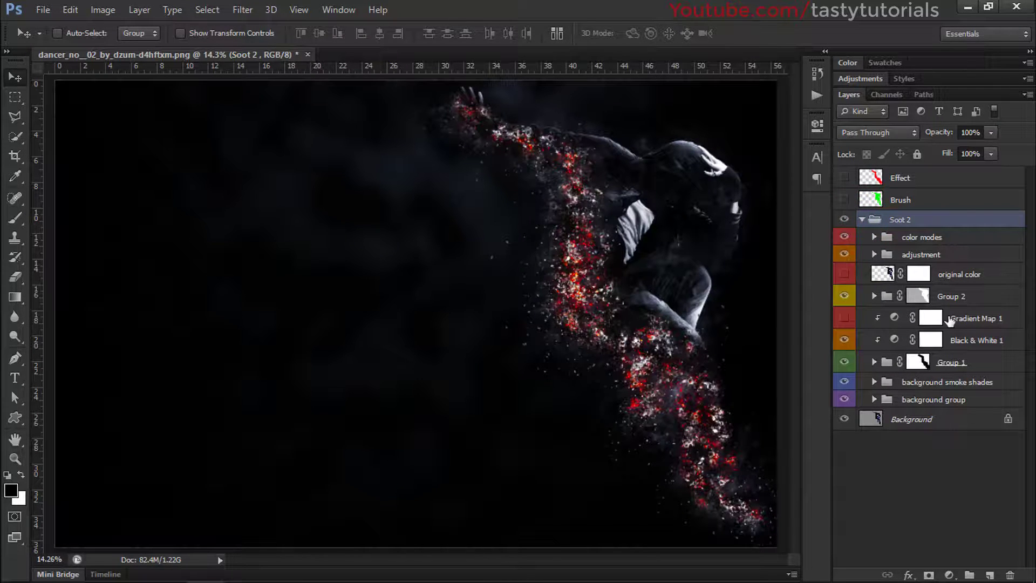
# - Check the Gradient Map 1 layer and hide the Black & White 1 layer to restore the dancer's color
pyautogui.scroll(-1, 629, 224)
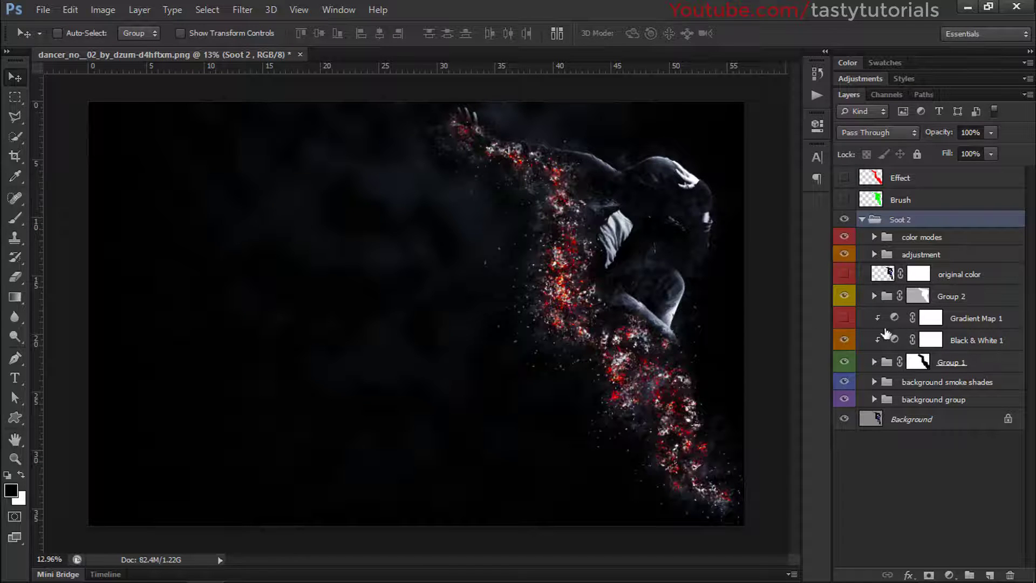
pyautogui.click(845, 318)
pyautogui.click(845, 339)
pyautogui.scroll(-1, 610, 203)
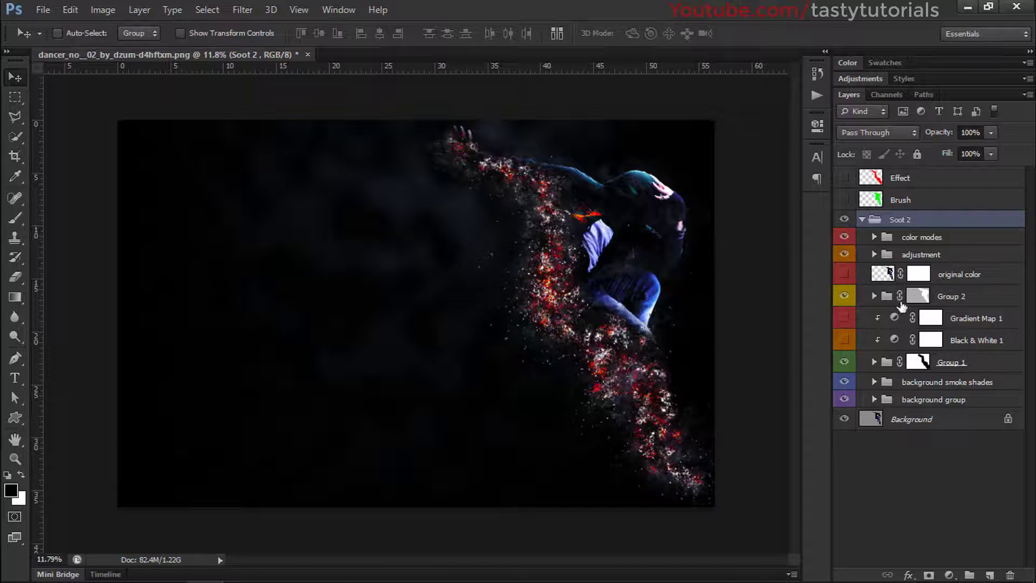
# - Toggle the visibility of the color modes, adjustment and original color items in Soot 2 to compare their effects
pyautogui.click(924, 243)
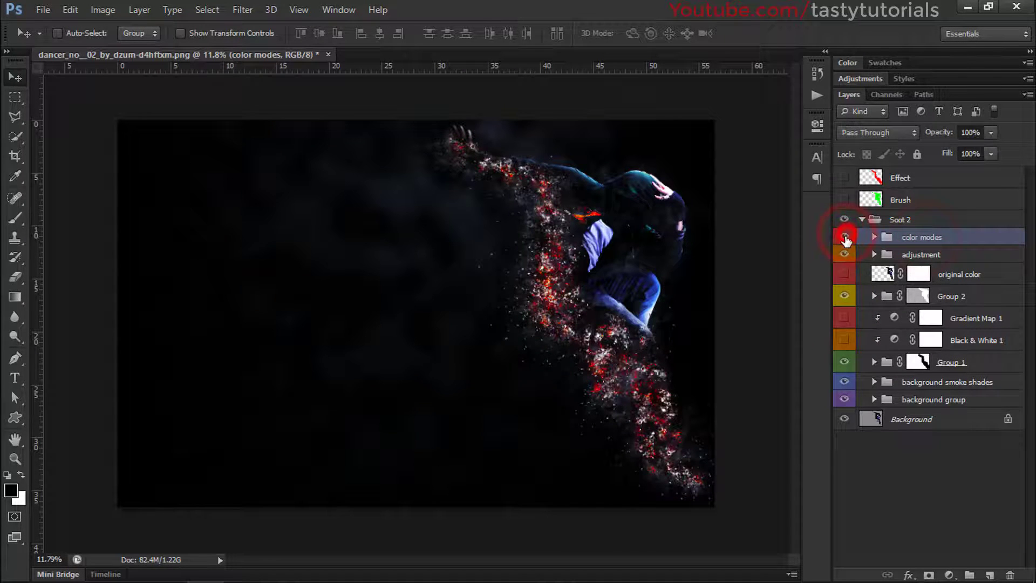
pyautogui.click(845, 253)
pyautogui.click(974, 274)
pyautogui.click(845, 274)
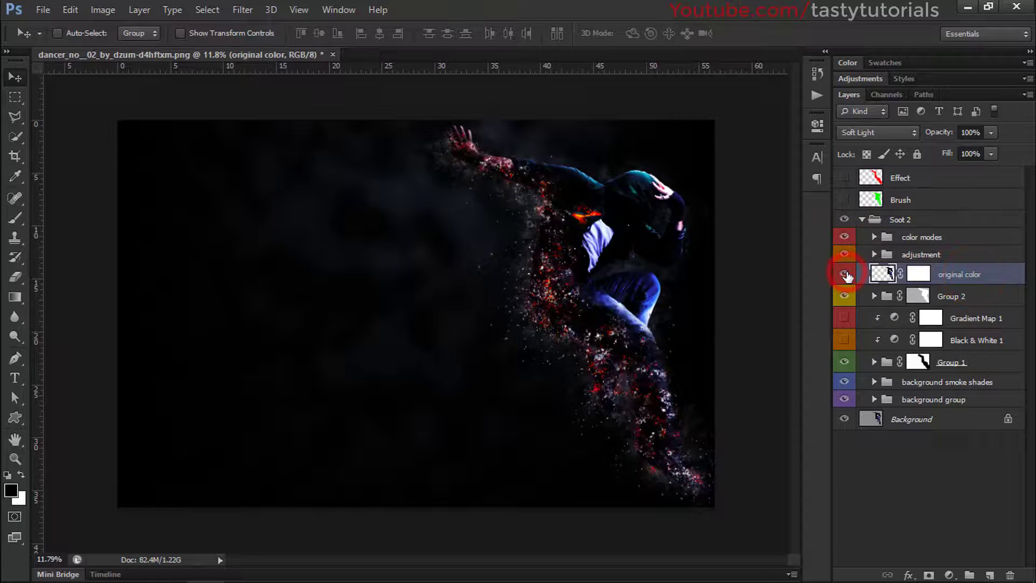
pyautogui.click(845, 274)
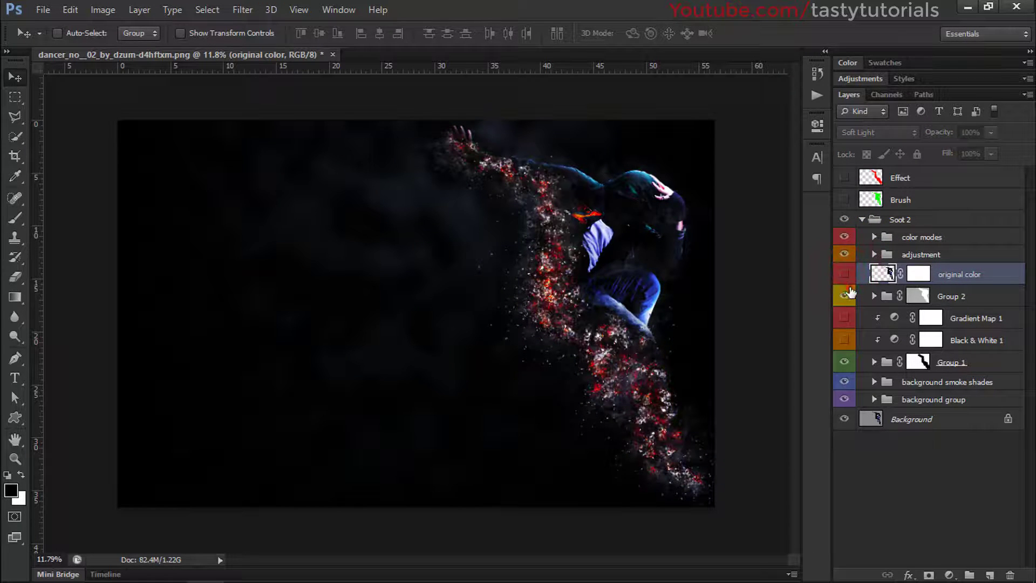
# - Expand Group 2 and compare its front smoke objects group on and off, leaving that group hidden
pyautogui.click(845, 274)
pyautogui.click(845, 274)
pyautogui.click(875, 295)
pyautogui.click(954, 318)
pyautogui.click(845, 316)
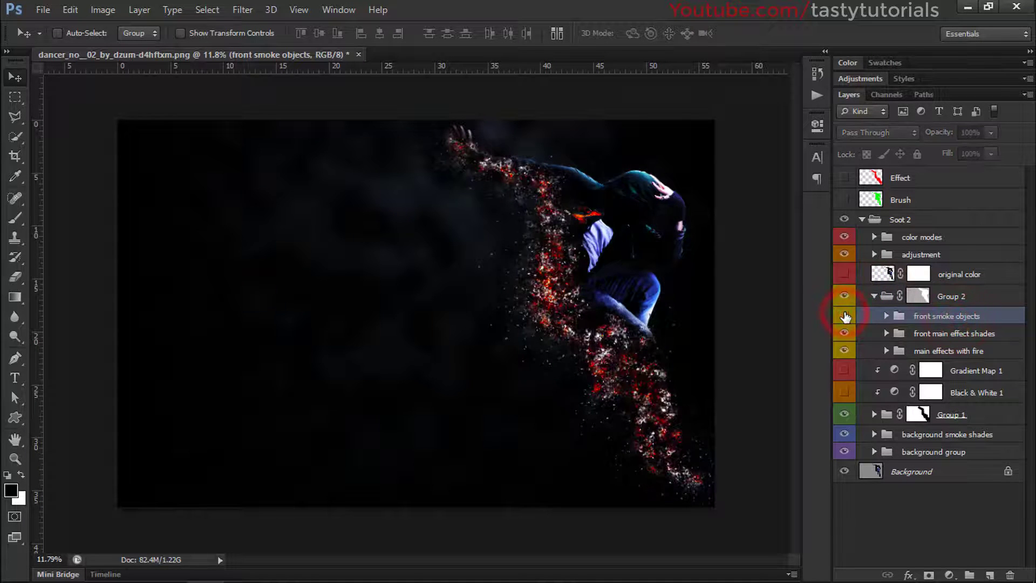
pyautogui.click(845, 316)
pyautogui.click(845, 316)
pyautogui.click(845, 315)
pyautogui.click(845, 316)
pyautogui.click(845, 316)
# - Duplicate the front main effect shades group and move the copy away from the dancer into the dark area
pyautogui.click(947, 335)
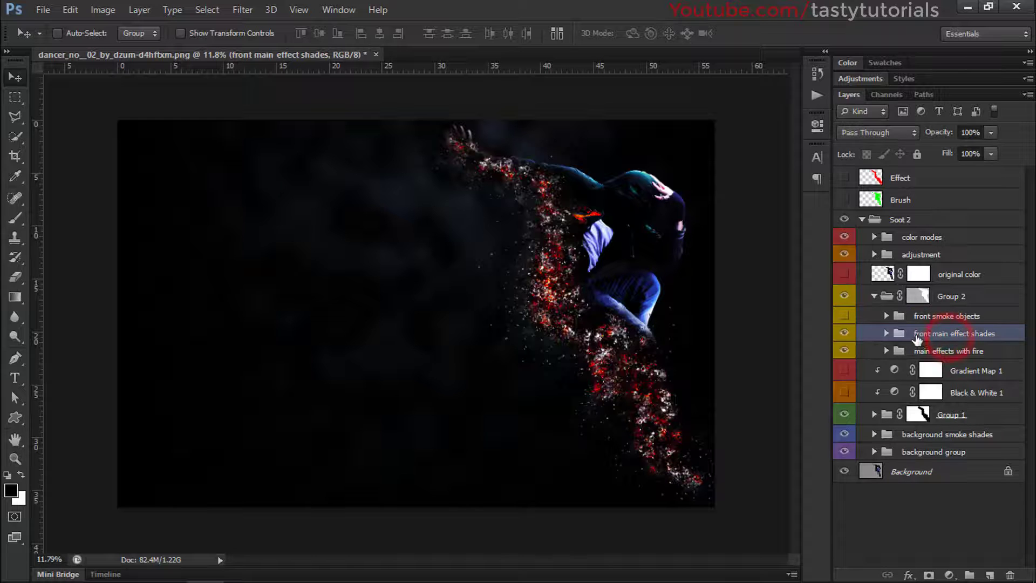
pyautogui.click(845, 333)
pyautogui.click(845, 333)
pyautogui.hotkey('ctrl', 'j')
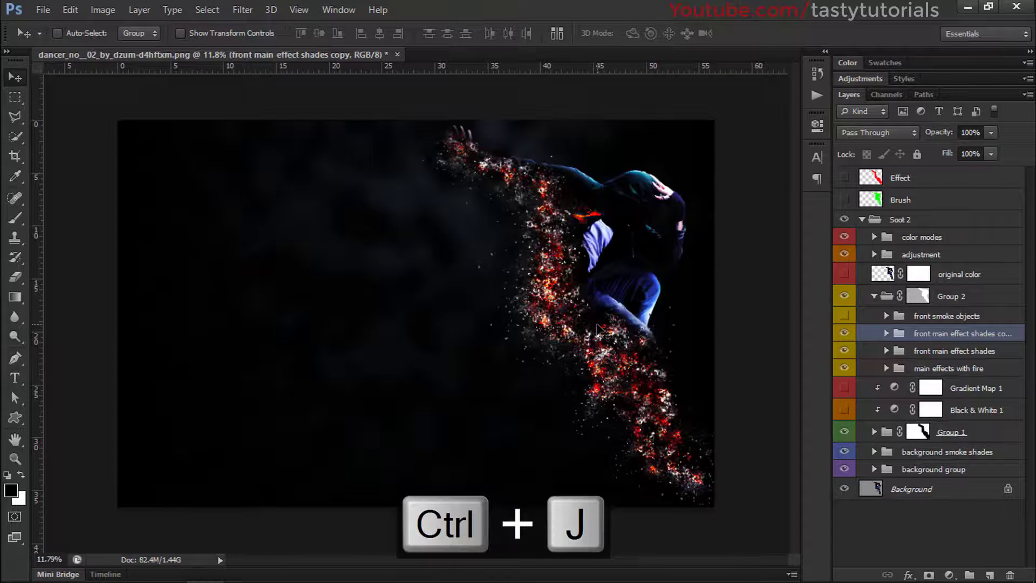
pyautogui.moveTo(557, 303); pyautogui.dragTo(484, 335)
# - Duplicate the moved group twice and stretch front main effect shades copy 3 to about 146% width toward the canvas's left edge
pyautogui.hotkey('ctrl', 'j')
pyautogui.hotkey('ctrl', 'j')
pyautogui.hotkey('ctrl', 't')
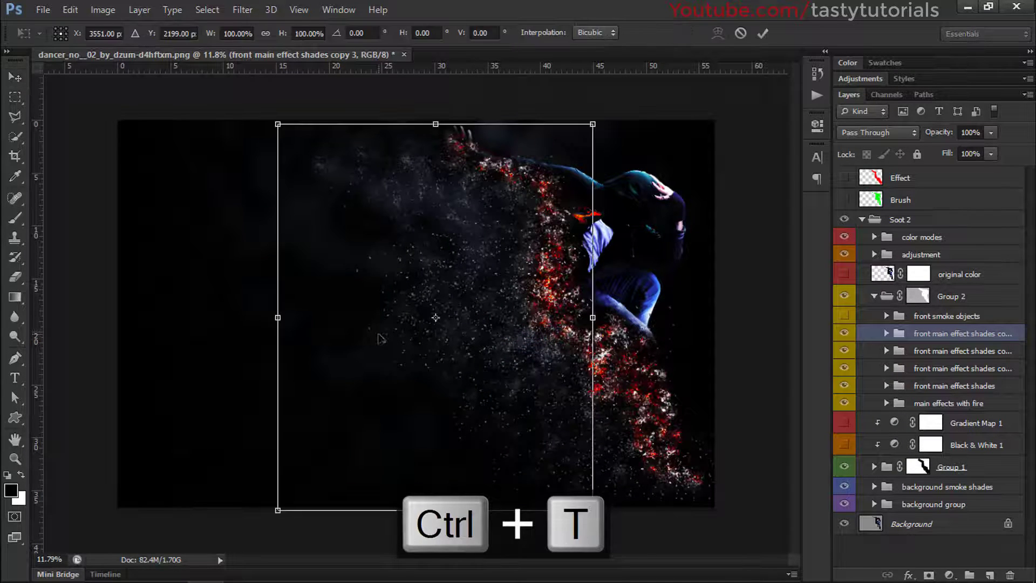
pyautogui.moveTo(277, 318); pyautogui.dragTo(132, 318)
pyautogui.click(293, 324)
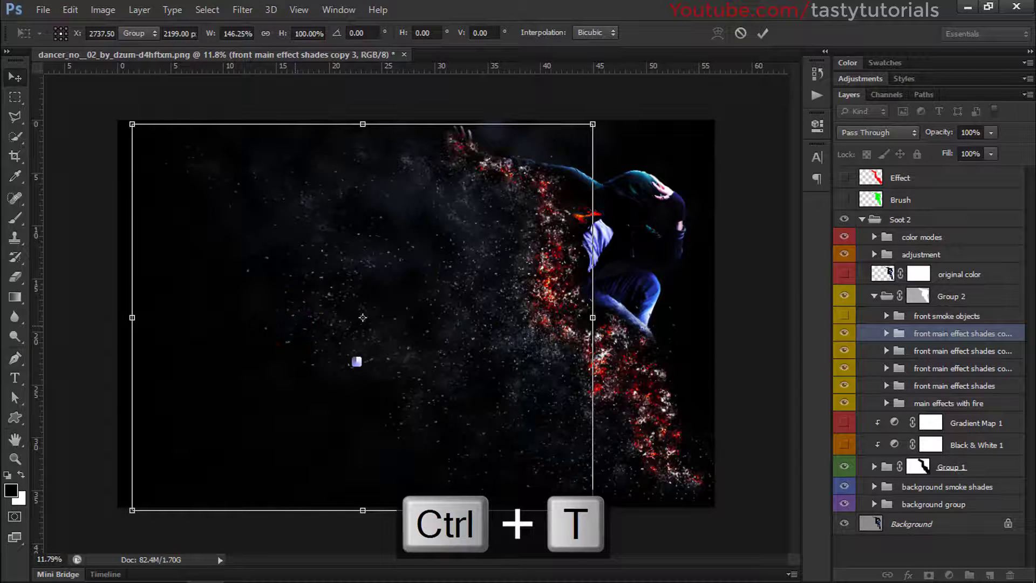
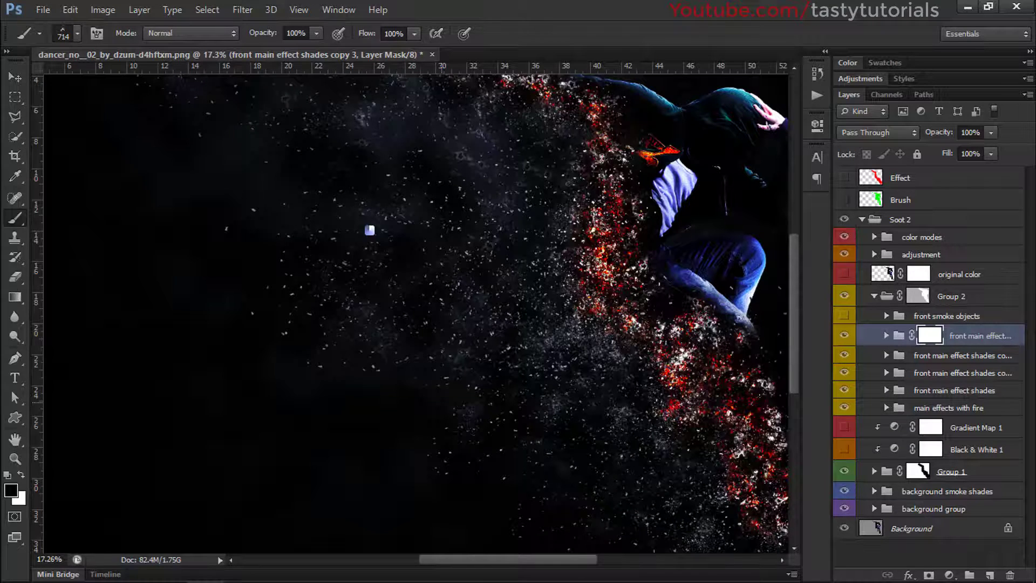
# - Add a layer mask to the front main effect shades copy 2 group
pyautogui.hotkey('alt', '[')
pyautogui.hotkey('alt', '[')
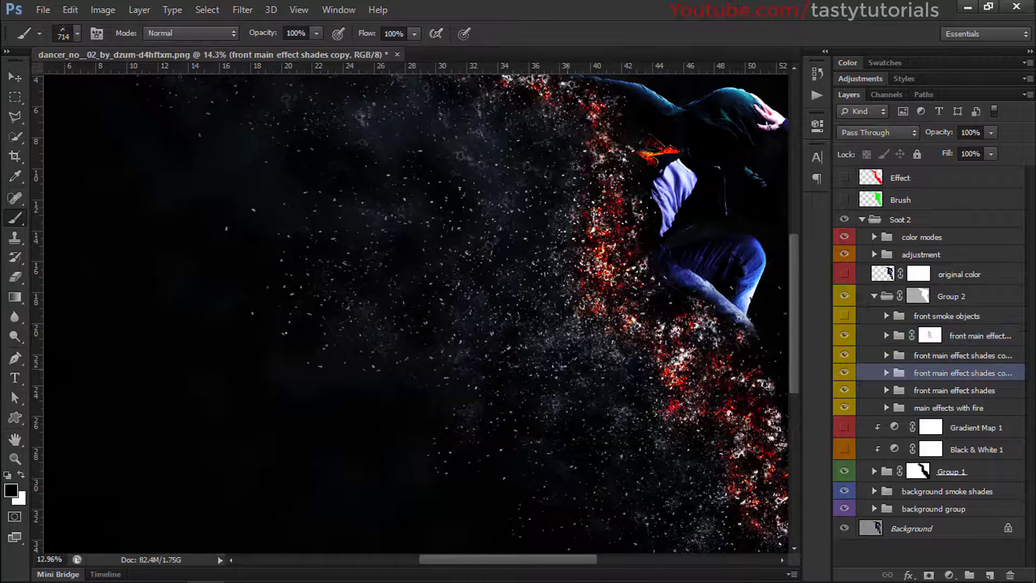
pyautogui.scroll(-2, 581, 367)
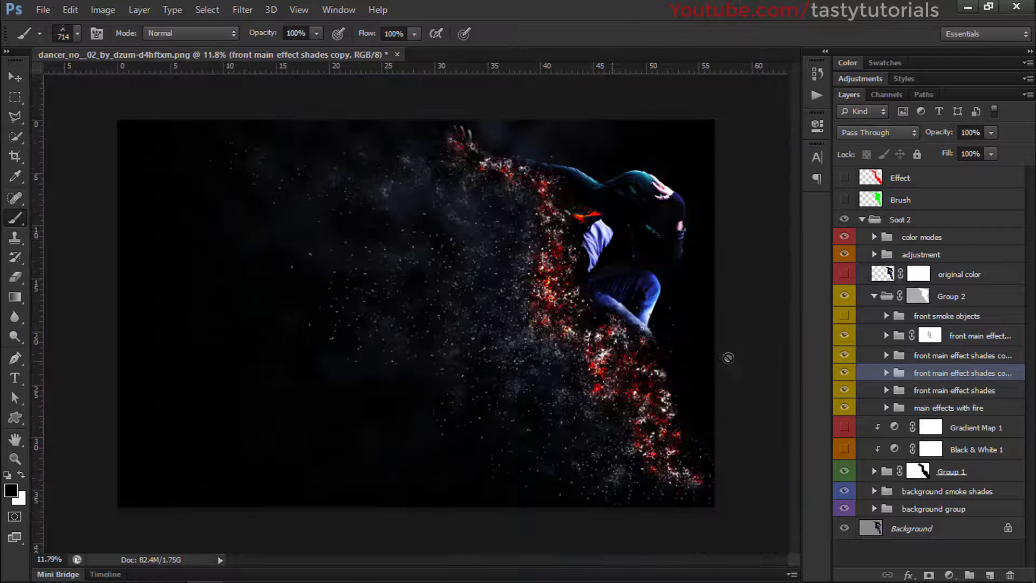
pyautogui.click(926, 356)
pyautogui.click(928, 575)
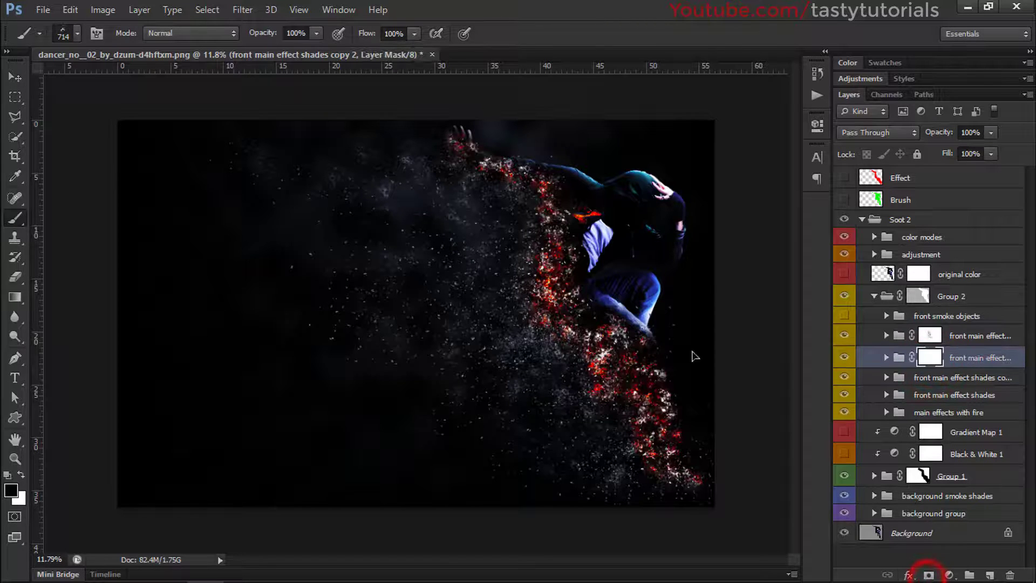
# - Paint black on the copy 2 group's mask with the 714 px brush to thin out its scattered particles
pyautogui.click(391, 186)
pyautogui.click(845, 357)
pyautogui.click(845, 359)
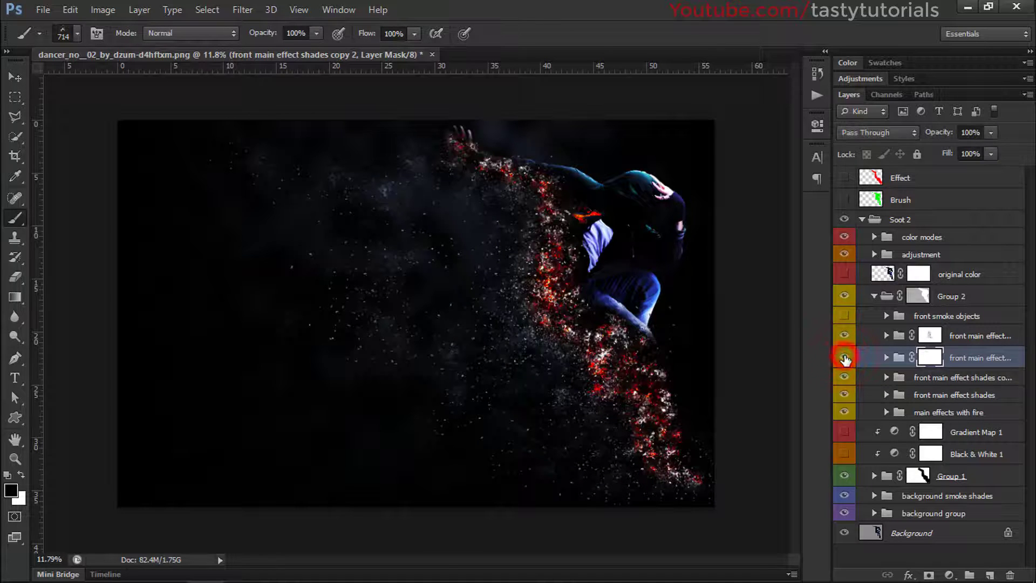
pyautogui.click(469, 231)
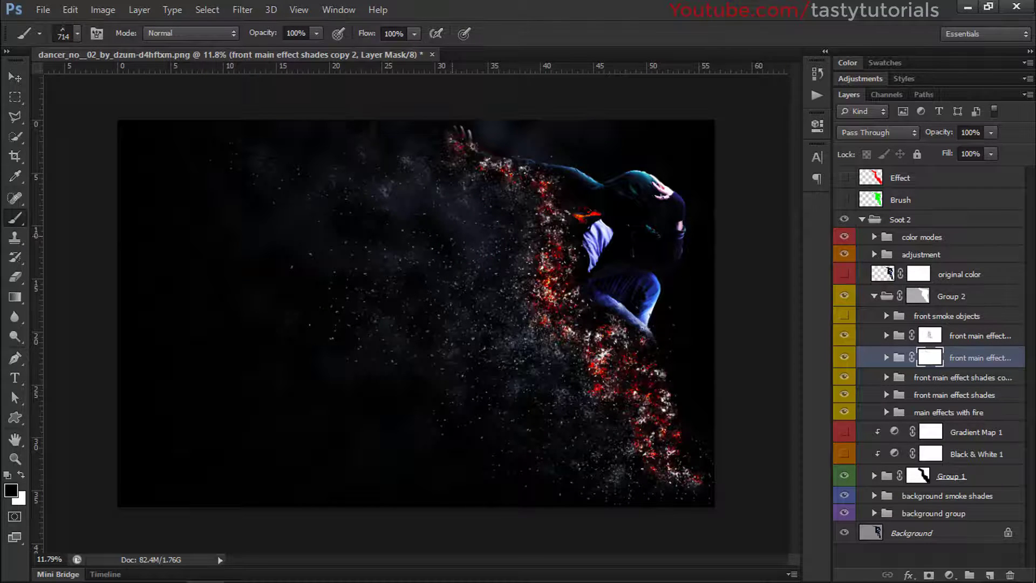
pyautogui.click(493, 379)
pyautogui.click(608, 468)
# - Toggle the original front main effect shades group to check what it contributes
pyautogui.click(955, 395)
pyautogui.click(838, 395)
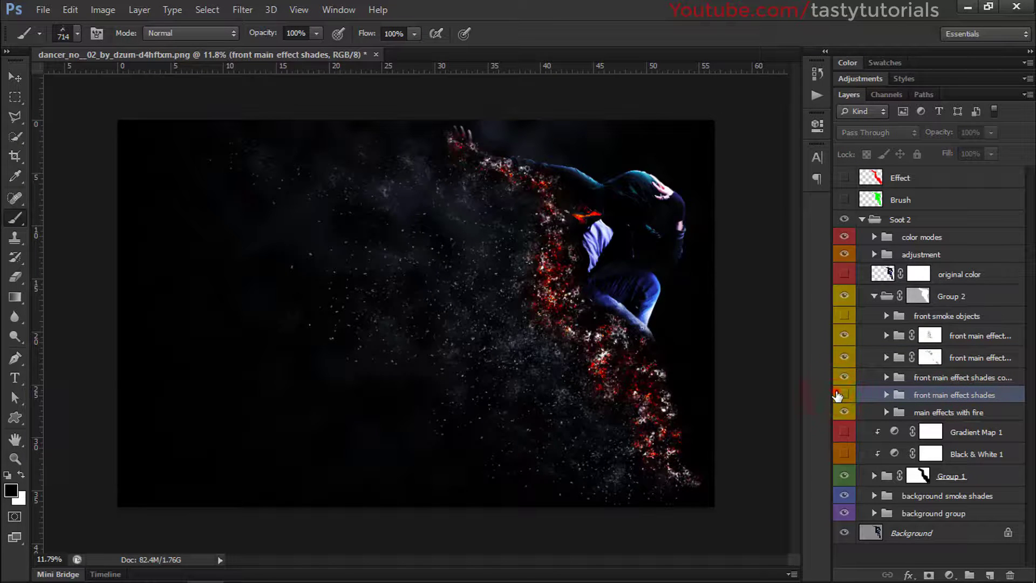
pyautogui.click(842, 395)
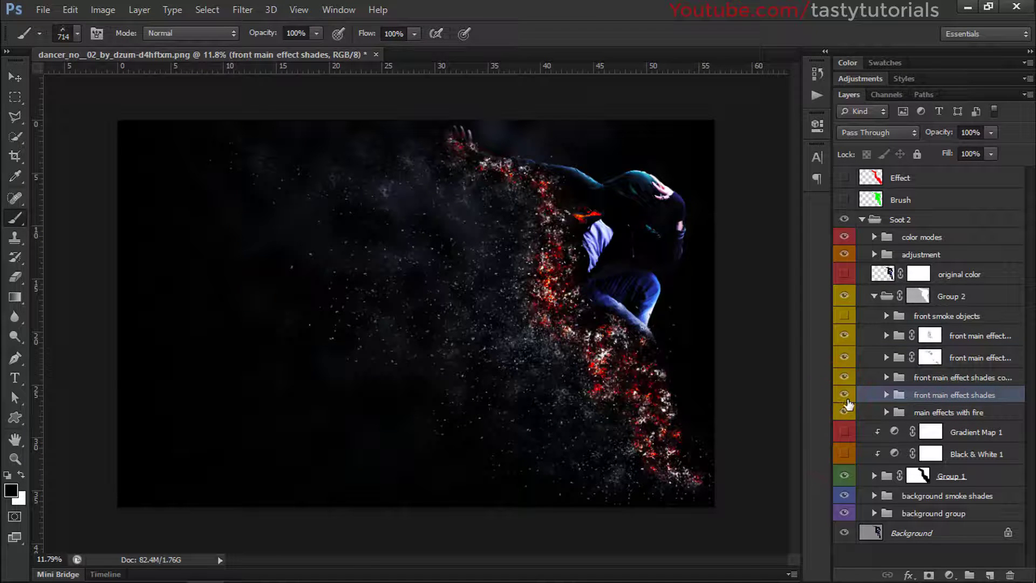
pyautogui.click(843, 398)
pyautogui.click(845, 399)
# - Duplicate the front main effect shades group once more and move the new copy outward beside the fiery particles
pyautogui.hotkey('ctrl', 'j')
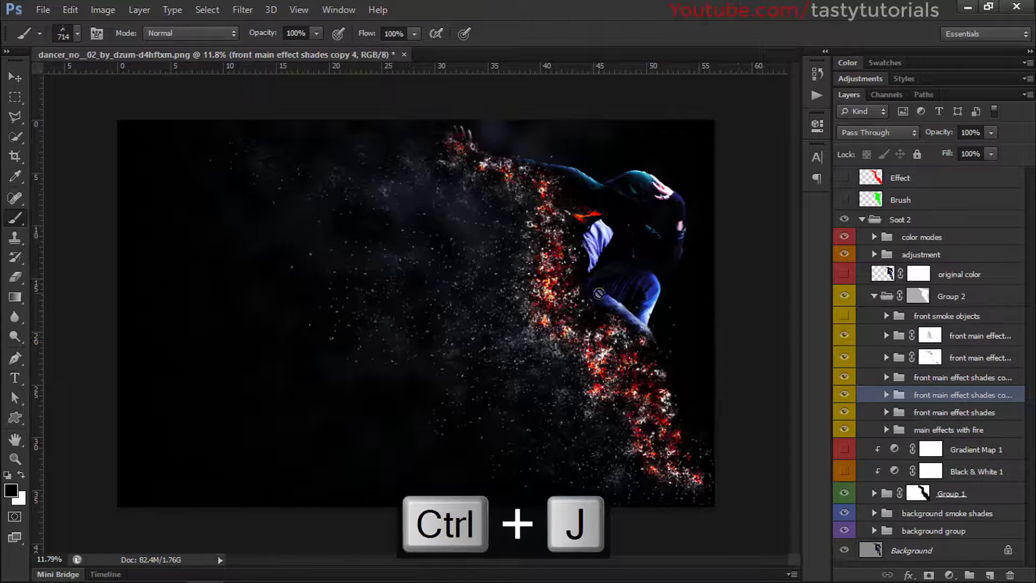
pyautogui.press('v')
pyautogui.click(571, 292)
pyautogui.moveTo(570, 292); pyautogui.dragTo(506, 314)
pyautogui.click(516, 311)
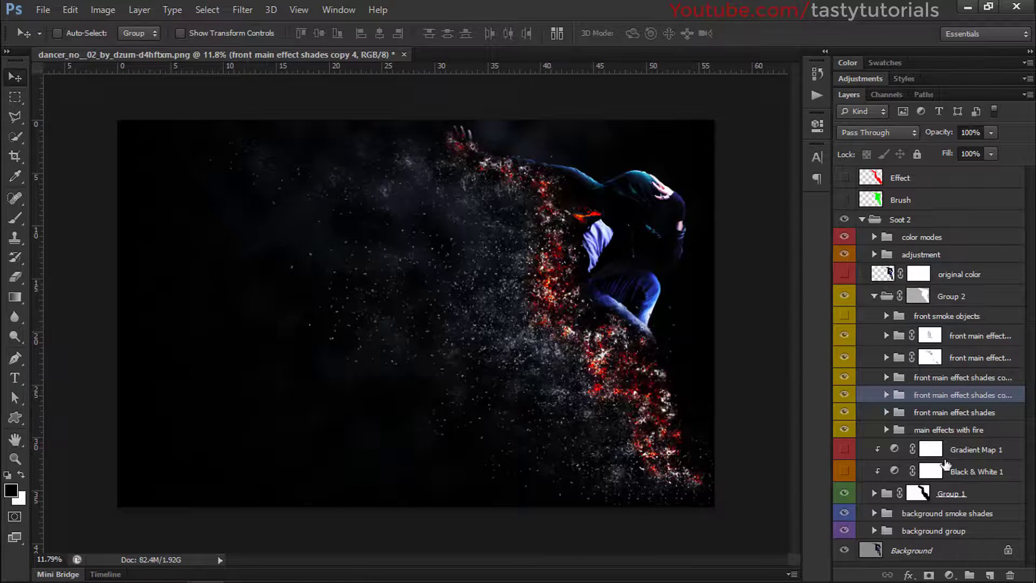
# - Compare the image with and without the main effects with fire group and expand the group
pyautogui.click(992, 430)
pyautogui.click(845, 430)
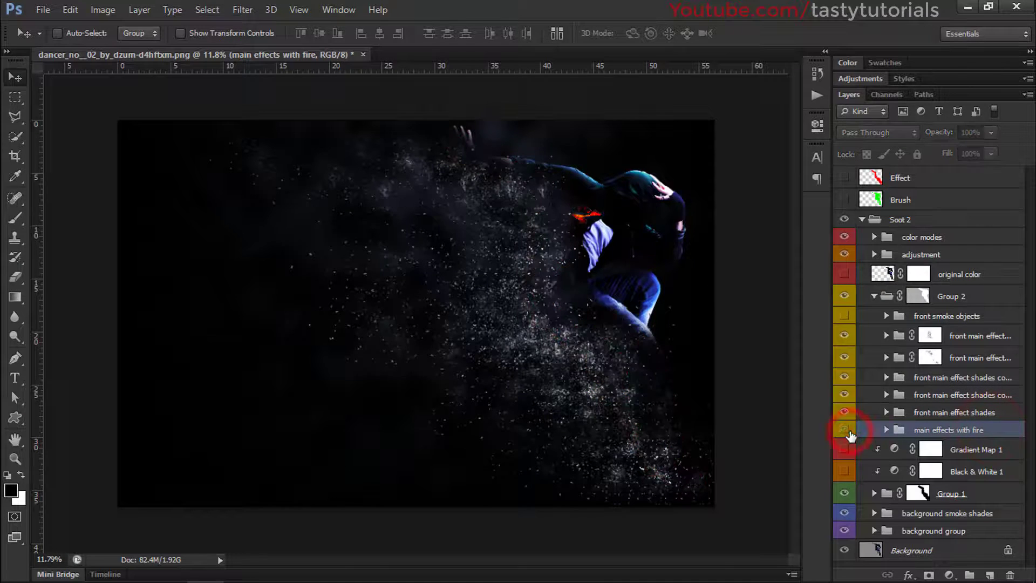
pyautogui.click(845, 430)
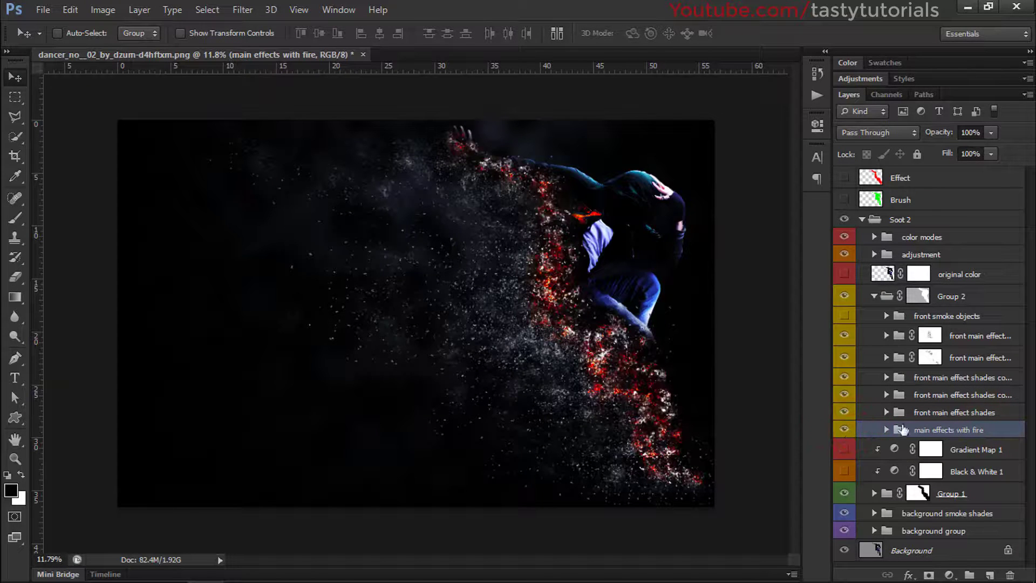
pyautogui.click(885, 430)
pyautogui.scroll(-5, 885, 421)
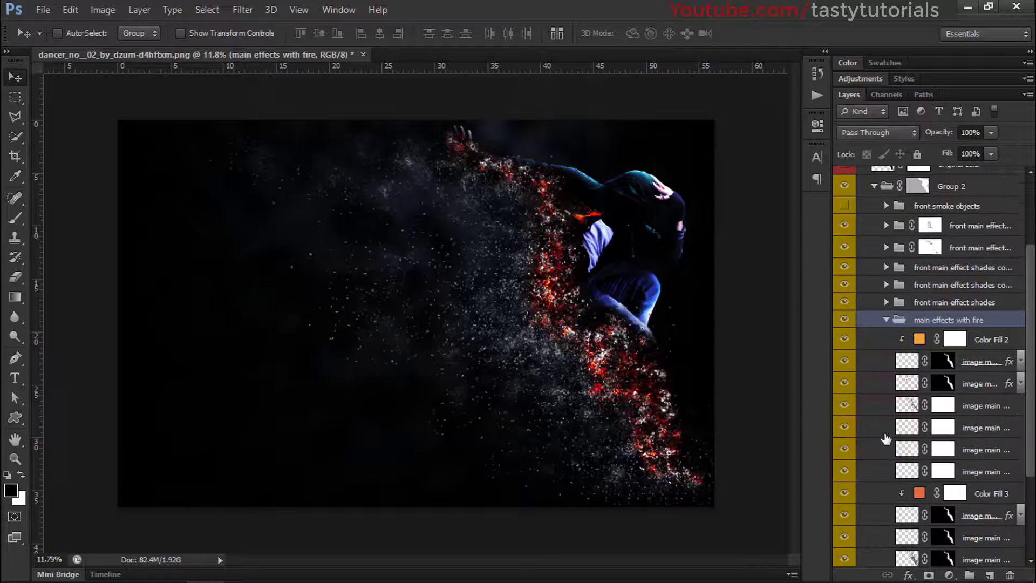
# - Toggle Color Fill 2 and several image layers inside main effects with fire to compare their effects, and collapse the group
pyautogui.click(845, 338)
pyautogui.click(845, 339)
pyautogui.click(845, 361)
pyautogui.click(845, 360)
pyautogui.click(845, 382)
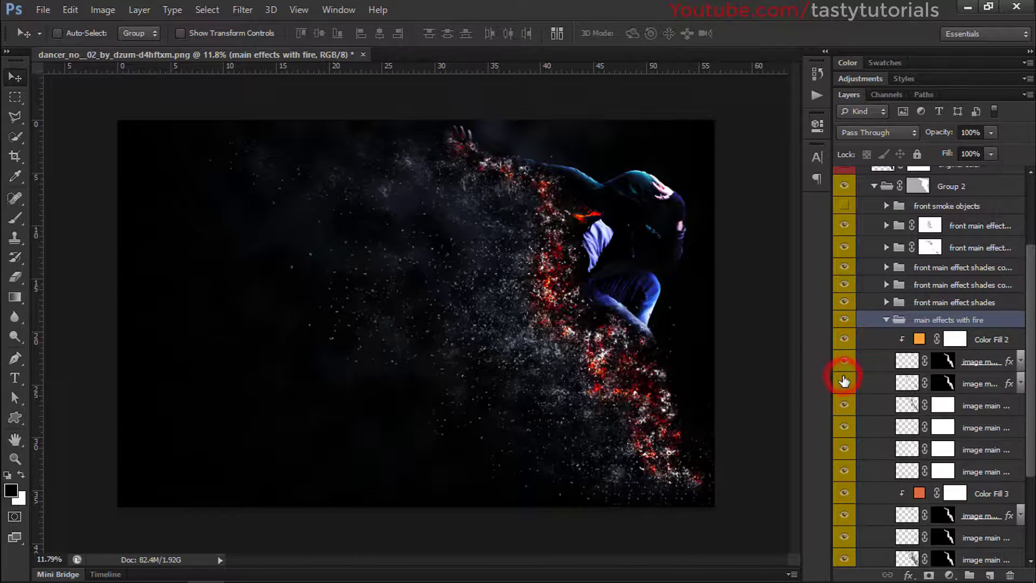
pyautogui.click(845, 382)
pyautogui.click(844, 404)
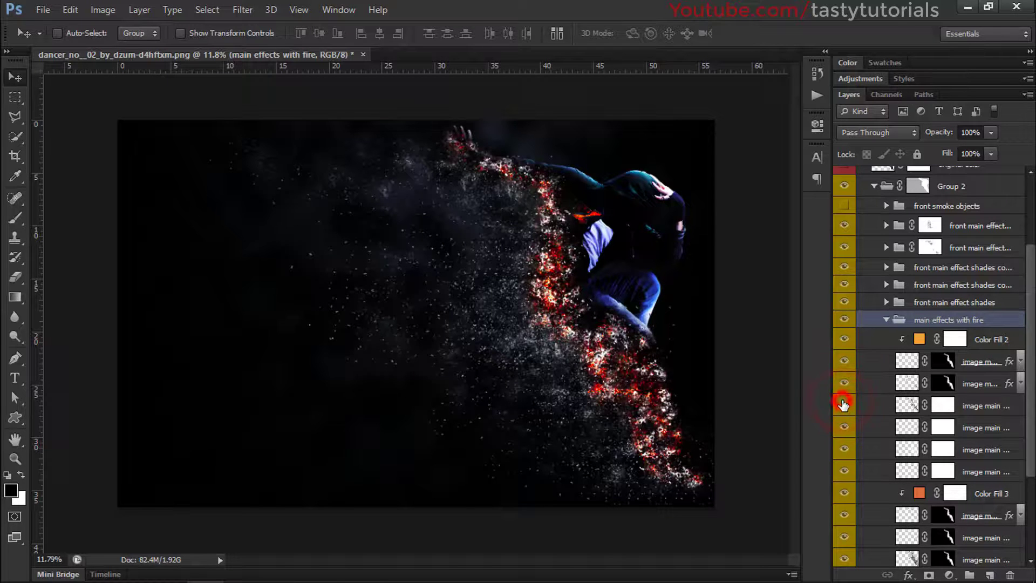
pyautogui.scroll(-2, 844, 410)
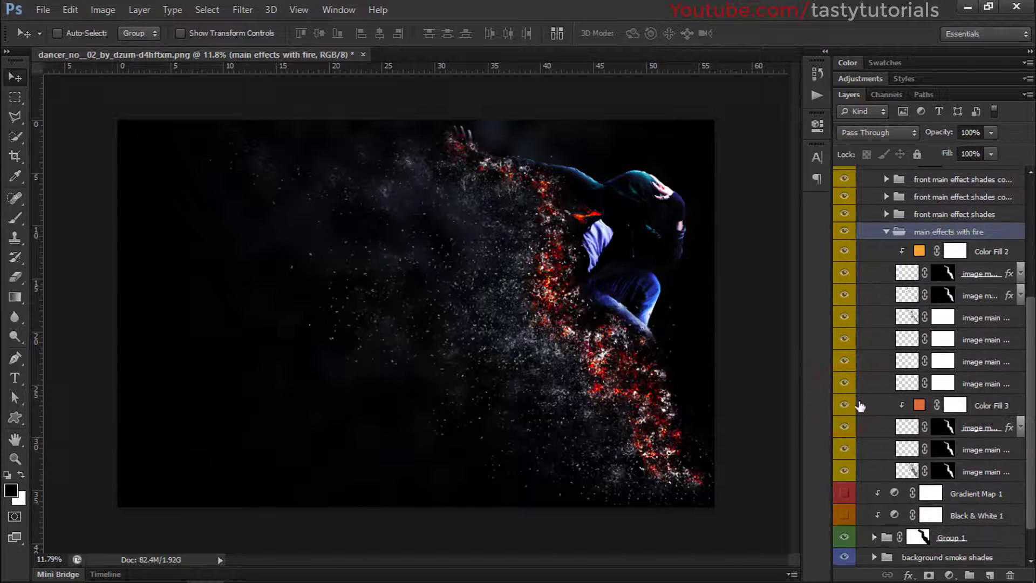
pyautogui.click(845, 471)
pyautogui.click(845, 472)
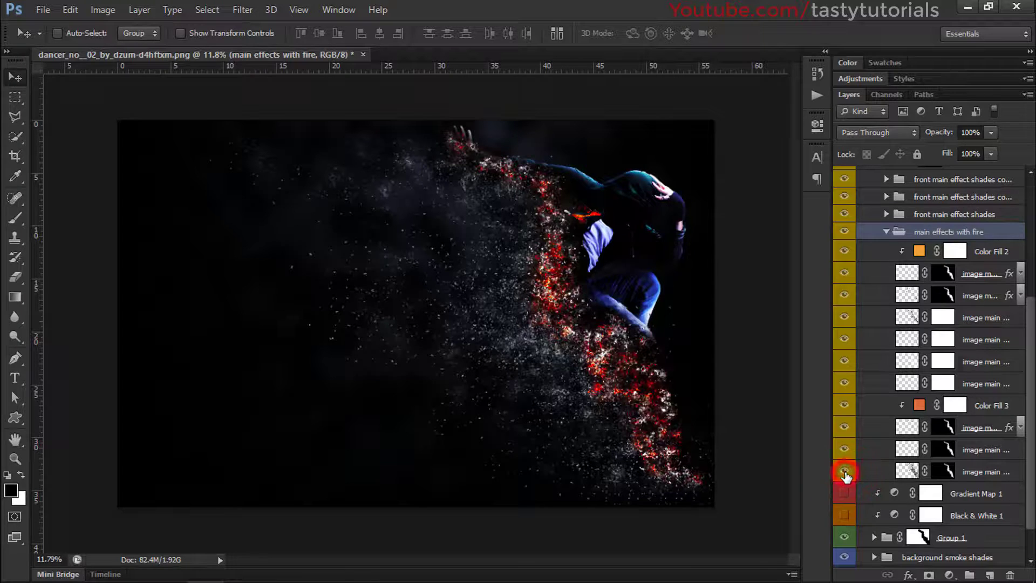
pyautogui.scroll(2, 879, 459)
pyautogui.click(886, 342)
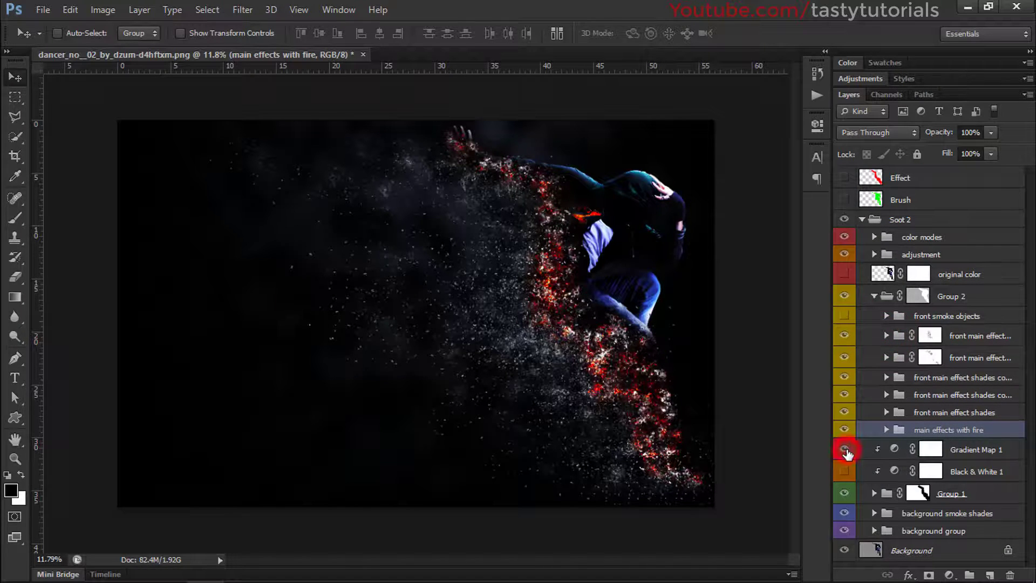
# - Create a new layer above front smoke objects inside Group 2
pyautogui.hotkey('ctrl', '-')
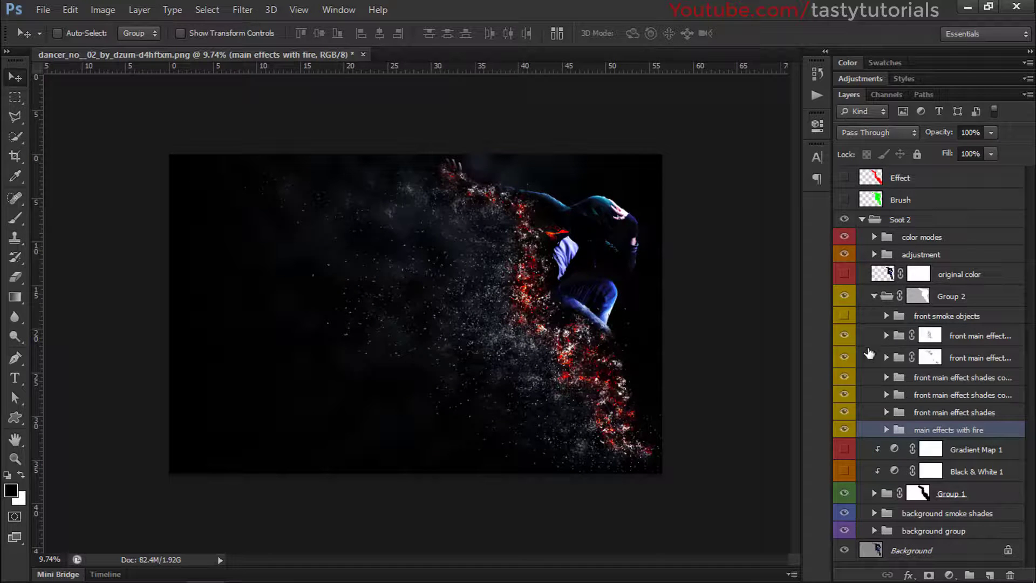
pyautogui.click(955, 318)
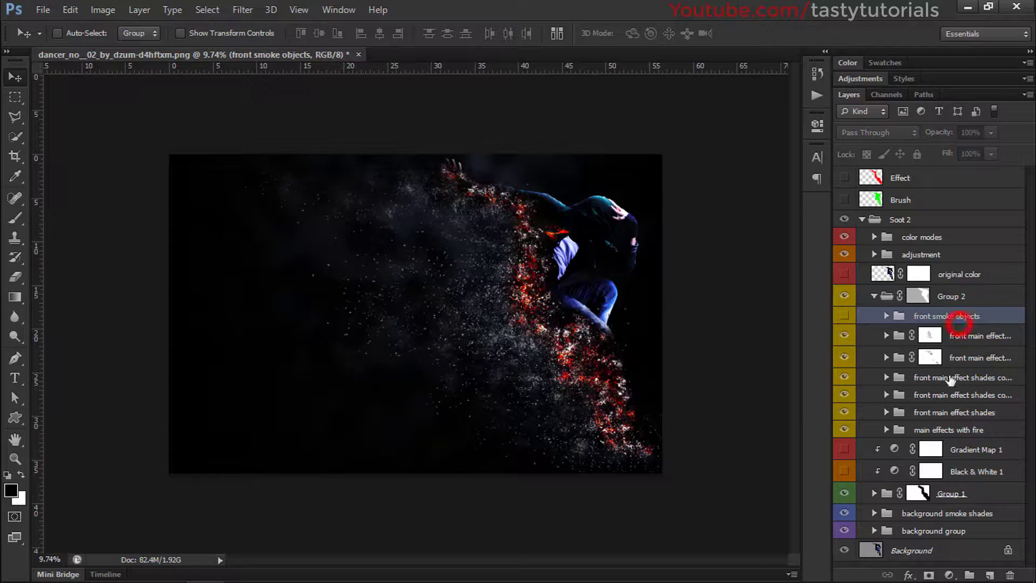
pyautogui.click(989, 574)
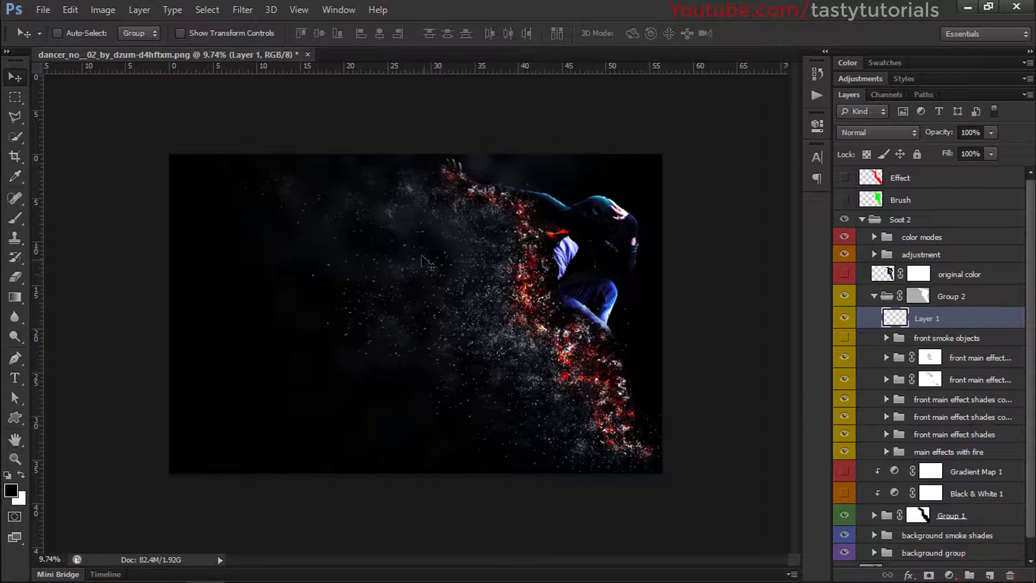
# - Try painting with the 714 px textured brush on the new layer beside the particles, and undo the strokes
pyautogui.press('b')
pyautogui.click(353, 238)
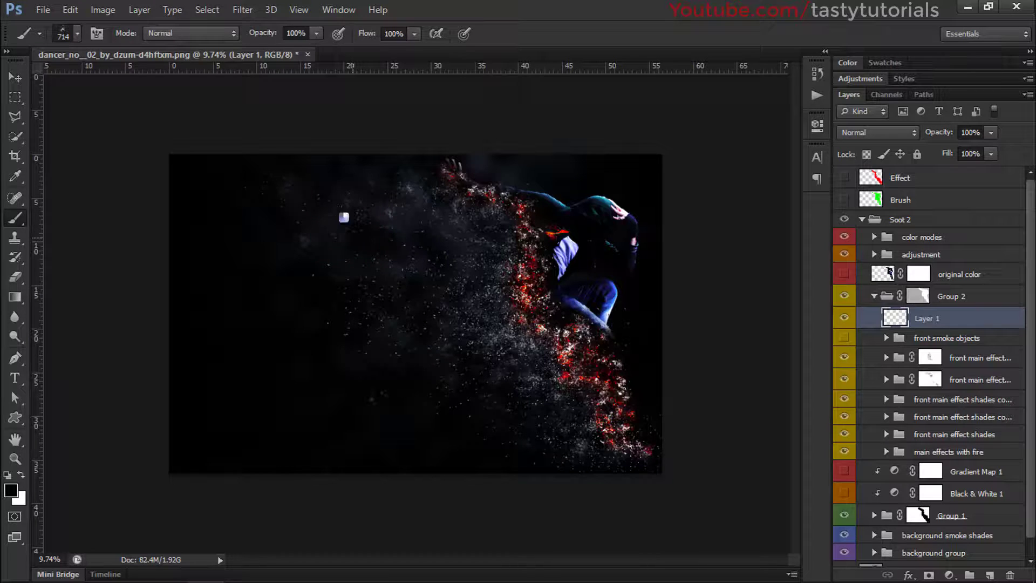
pyautogui.moveTo(343, 217)
pyautogui.mouseDown()
pyautogui.moveTo(333, 259)
pyautogui.moveTo(257, 269)
pyautogui.mouseUp()
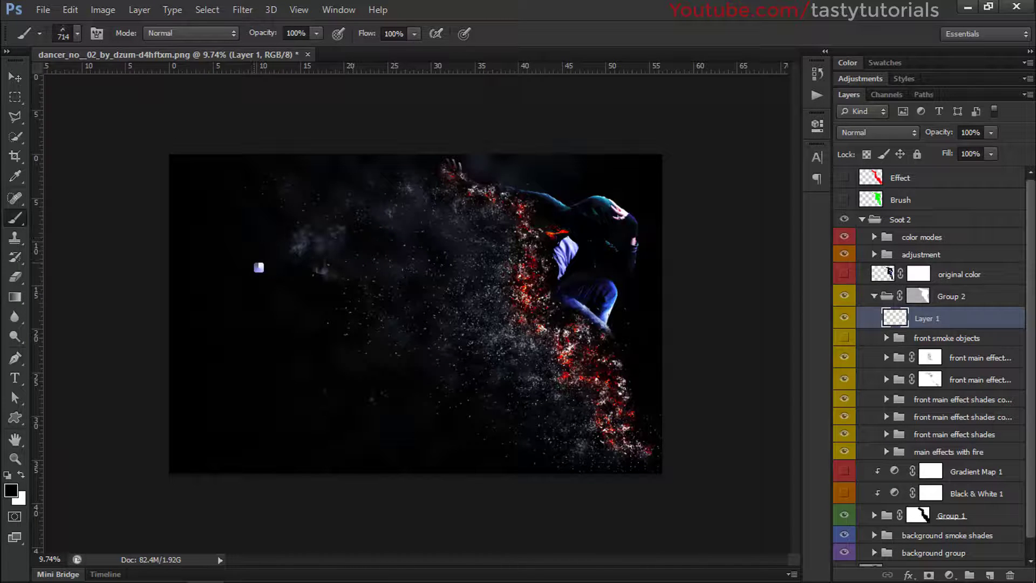
pyautogui.scroll(2, 259, 267)
pyautogui.hotkey('ctrl', 'alt', 'z')
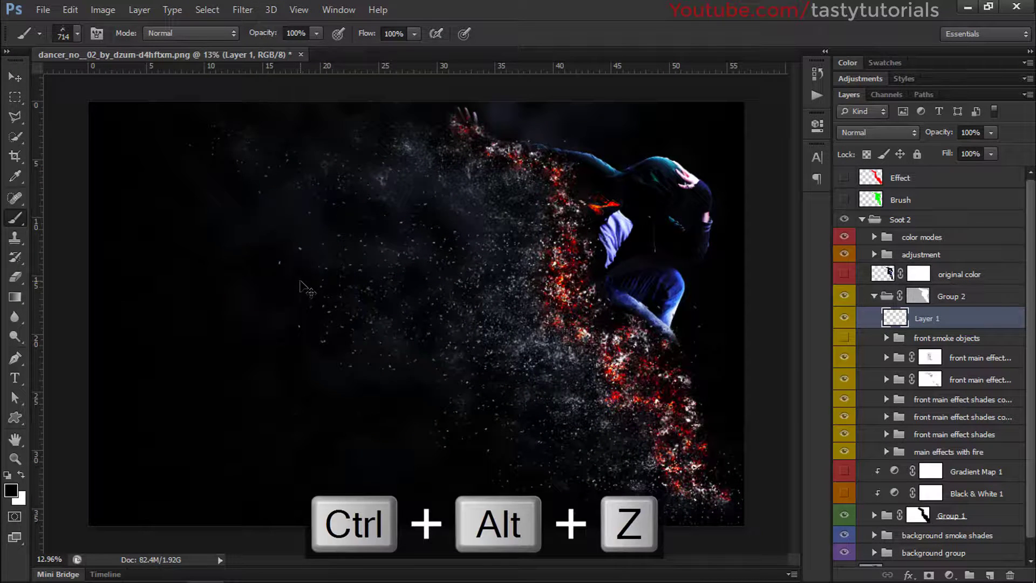
# - Dab specks on Layer 1 with the 500 px particle brush, switching the foreground color to white
pyautogui.rightClick(351, 201)
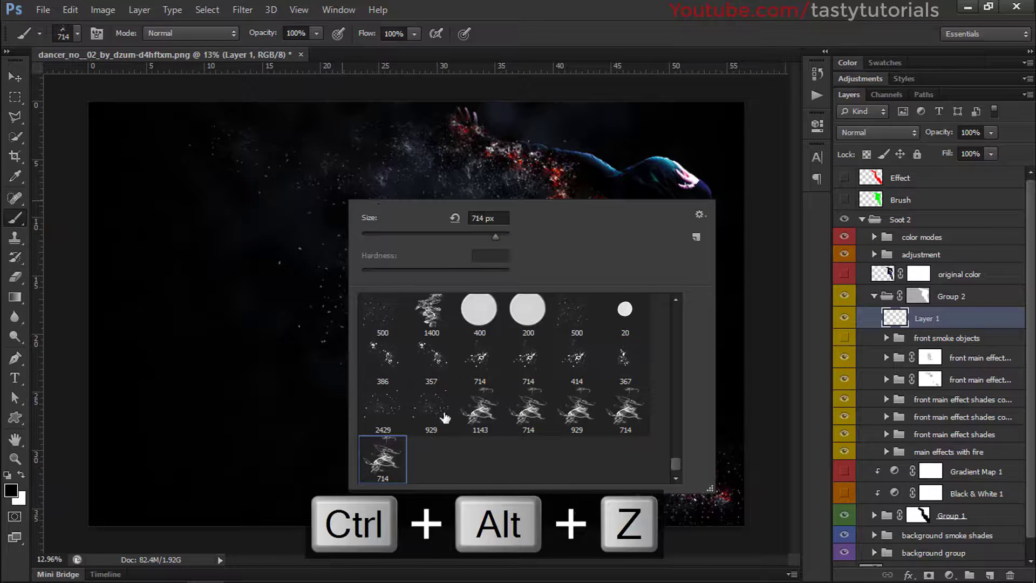
pyautogui.click(376, 318)
pyautogui.click(610, 6)
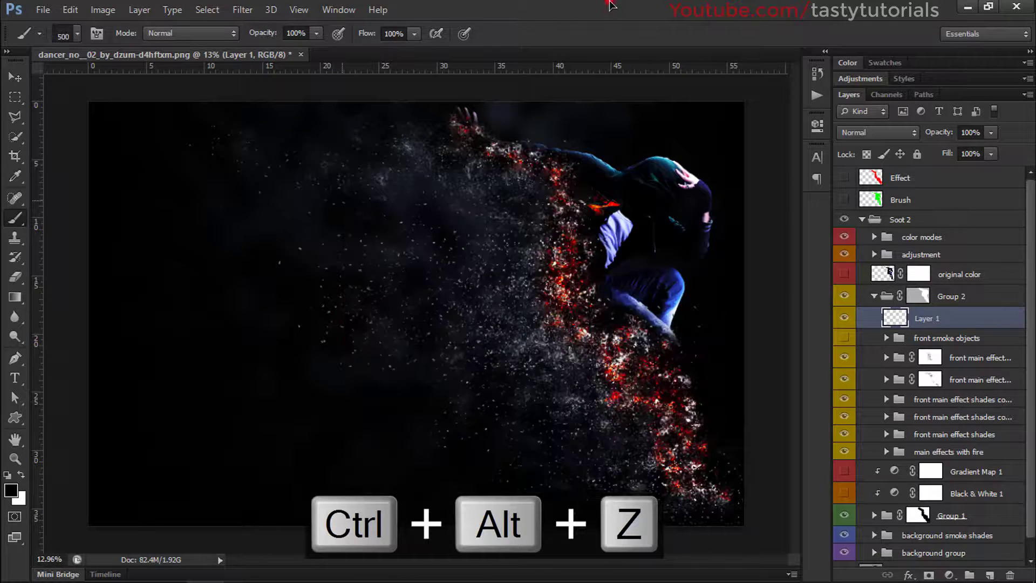
pyautogui.click(267, 228)
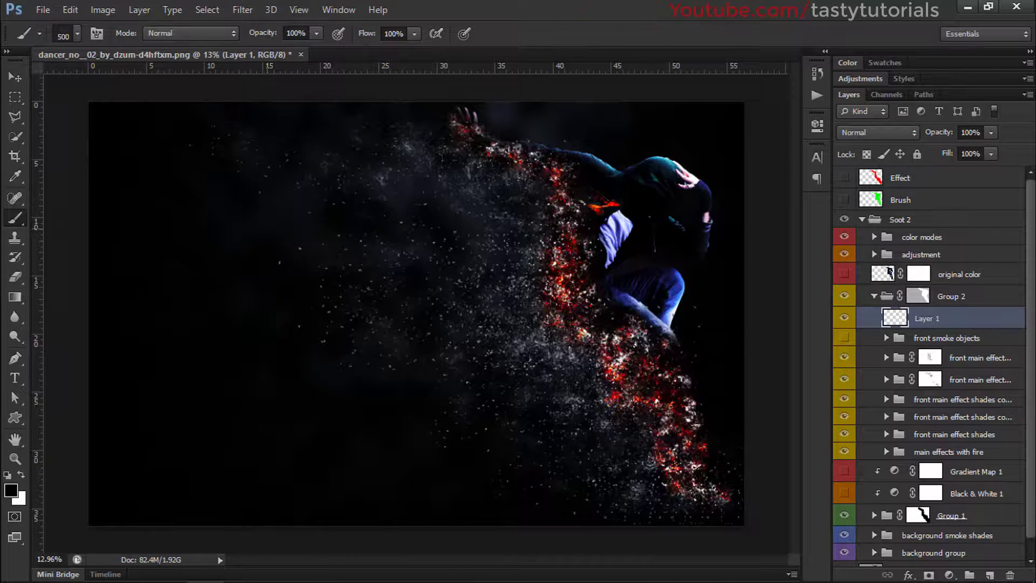
pyautogui.scroll(-1, 290, 217)
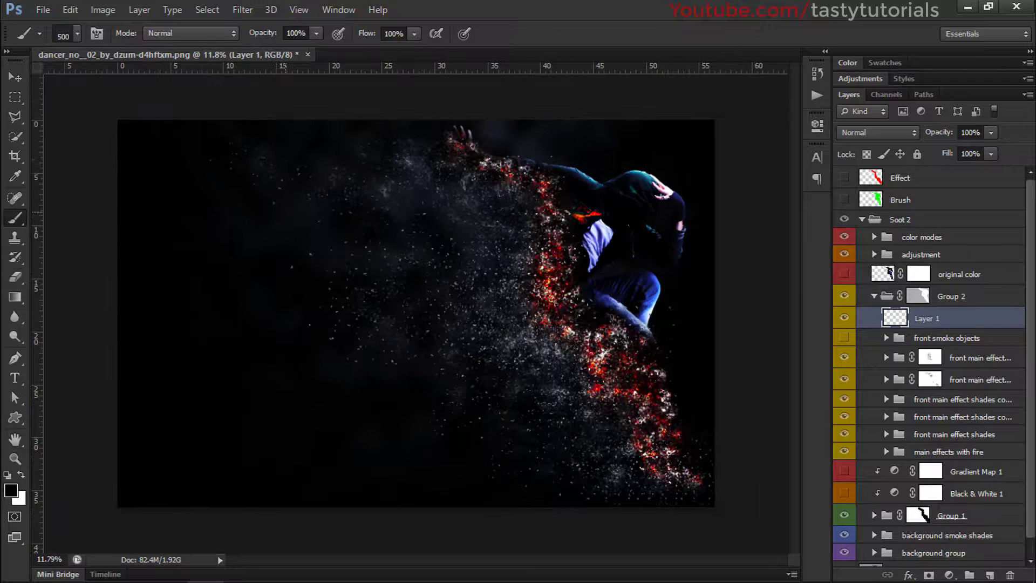
pyautogui.press('x')
pyautogui.click(298, 222)
# - Move Layer 1 to the top of the layer stack, try painting white specks below the particles, and undo the strokes
pyautogui.moveTo(950, 316); pyautogui.dragTo(917, 174)
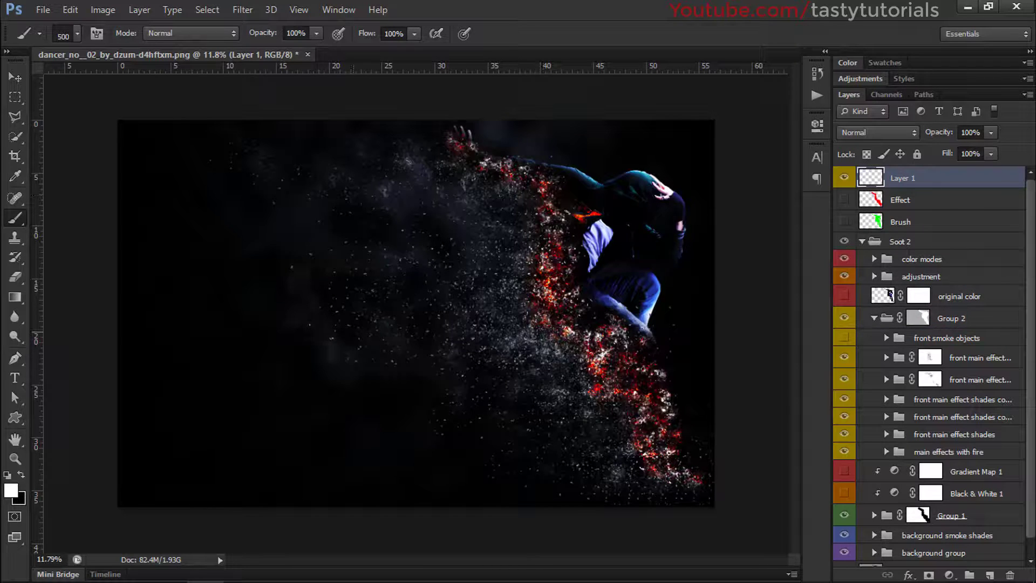
pyautogui.click(407, 409)
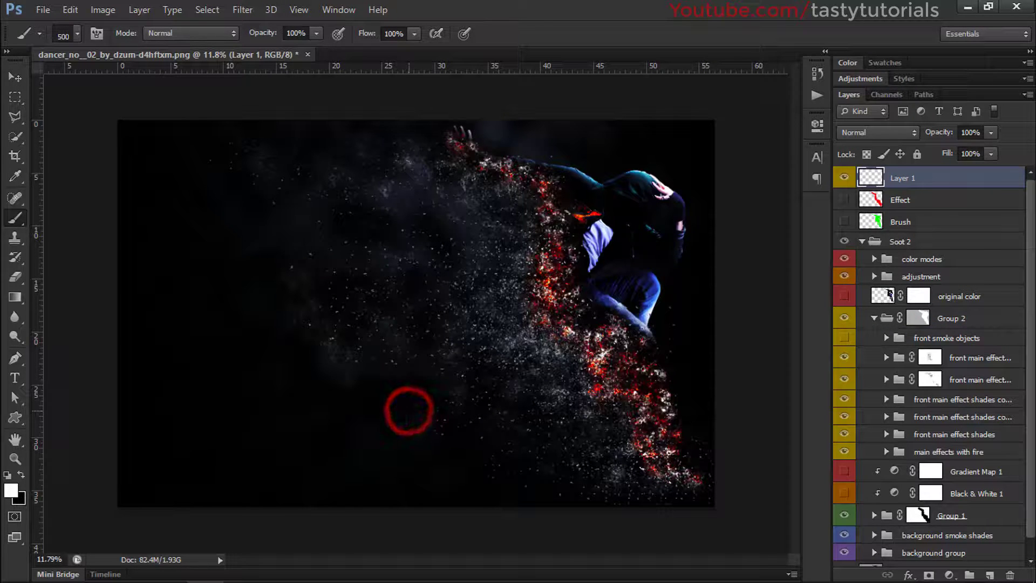
pyautogui.moveTo(384, 407); pyautogui.dragTo(418, 419)
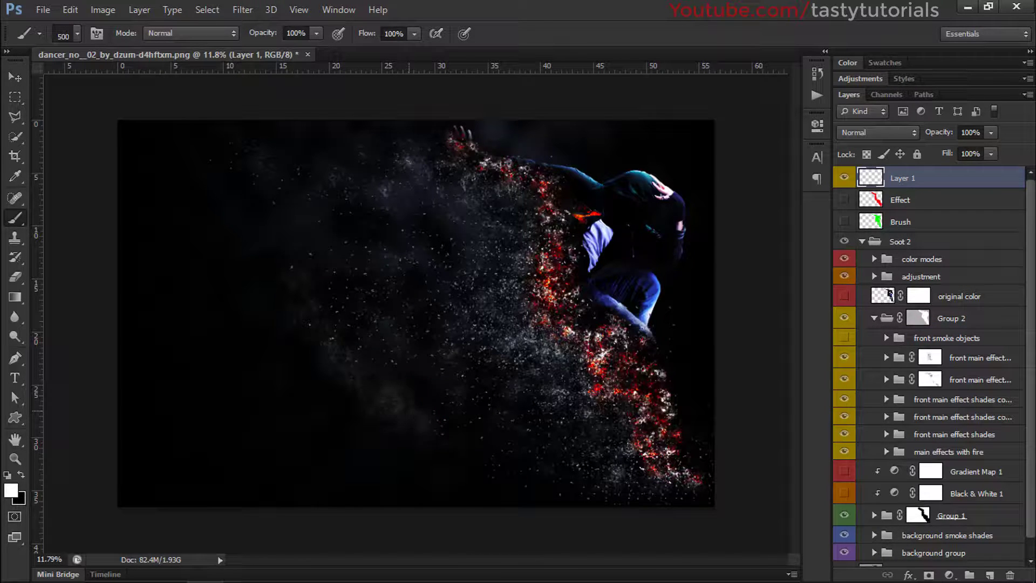
pyautogui.hotkey('ctrl', 'alt', 'z')
# - Increase the tip spacing of the 500 px particle brush in its Brush Tip Shape settings
pyautogui.rightClick(318, 277)
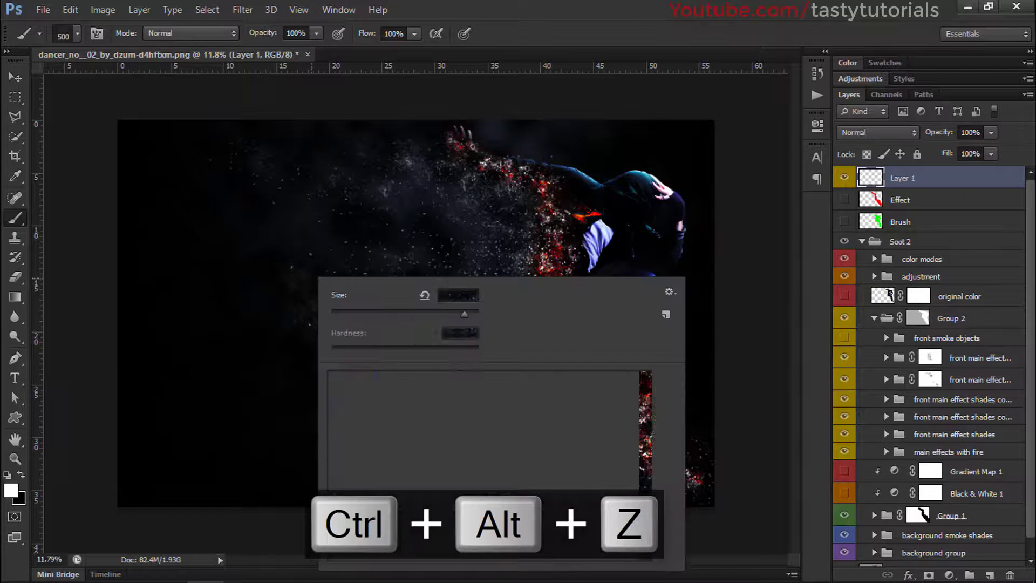
pyautogui.click(564, 6)
pyautogui.press('F5')
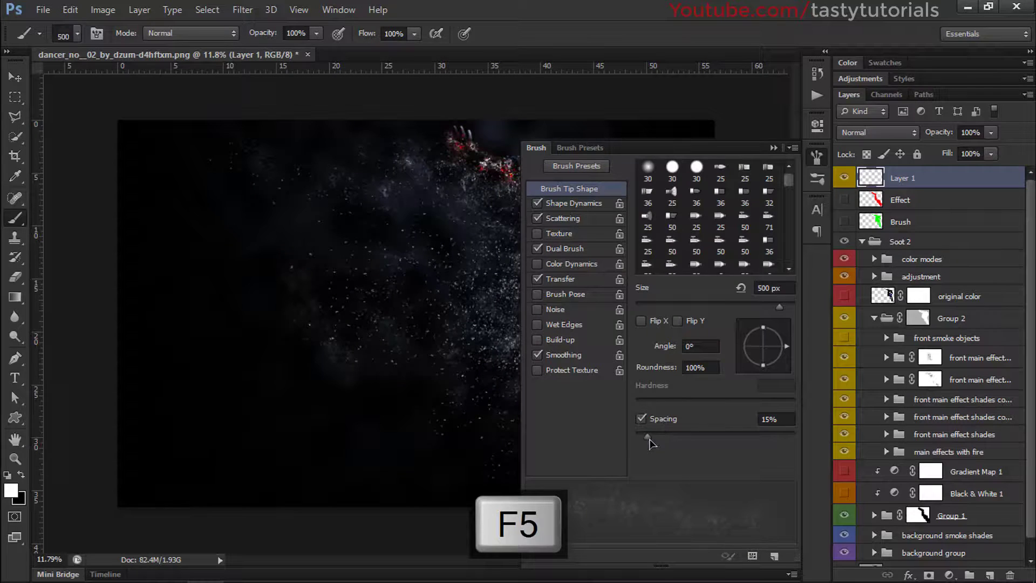
pyautogui.moveTo(649, 438); pyautogui.dragTo(697, 440)
pyautogui.click(774, 148)
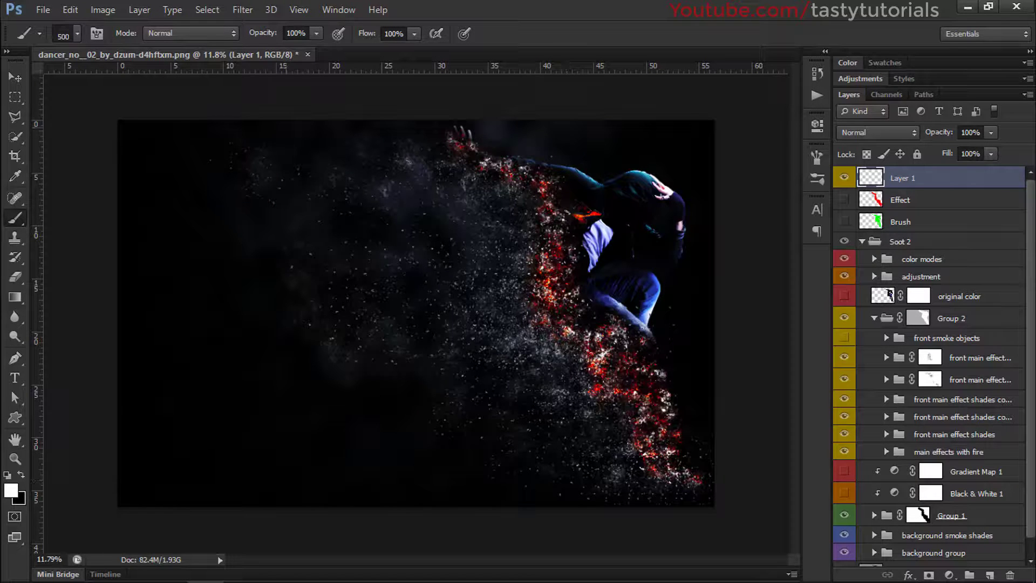
# - Dab faint white specks on Layer 1 along the outer edge of the particle cloud
pyautogui.click(386, 381)
pyautogui.click(253, 244)
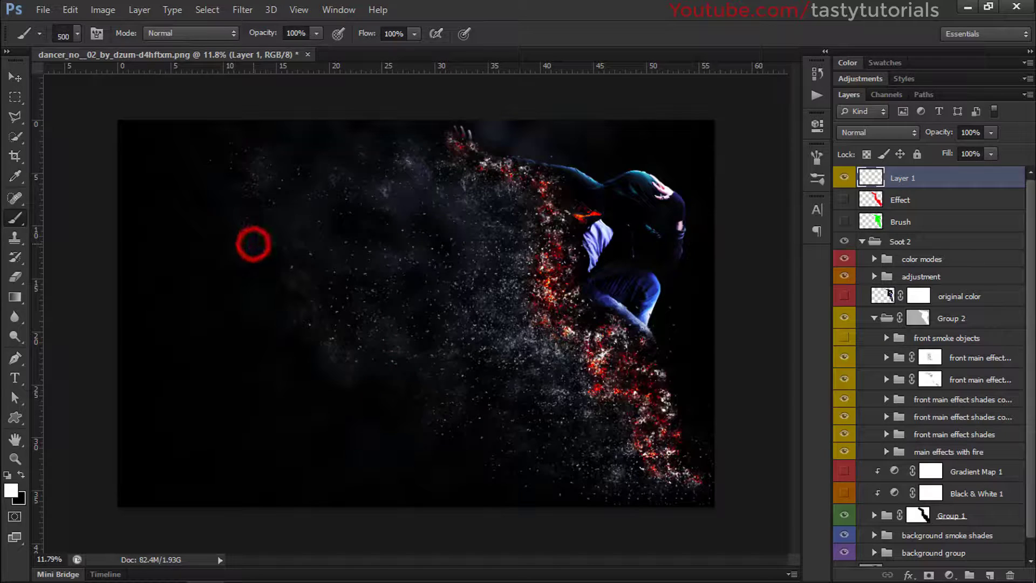
pyautogui.click(272, 265)
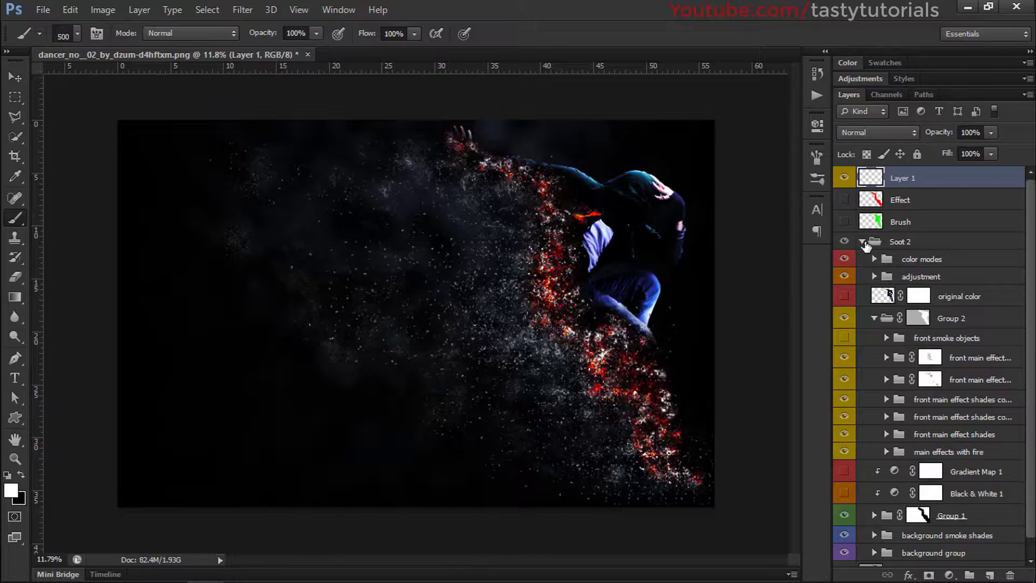
# - Collapse Group 2 inside Soot 2 and toggle Group 1's visibility to check what it contributes
pyautogui.click(862, 242)
pyautogui.click(862, 241)
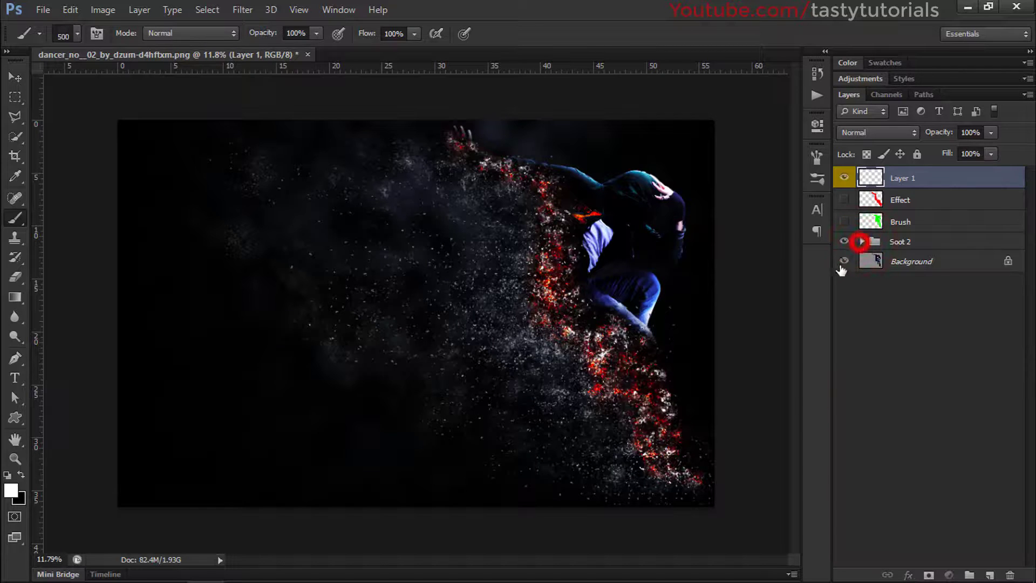
pyautogui.click(877, 318)
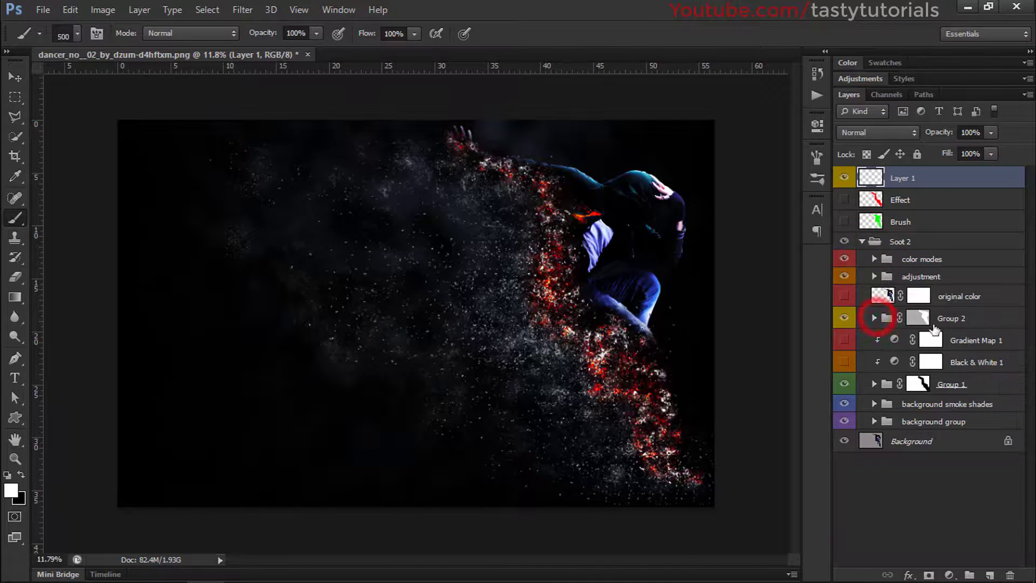
pyautogui.click(919, 319)
pyautogui.click(948, 380)
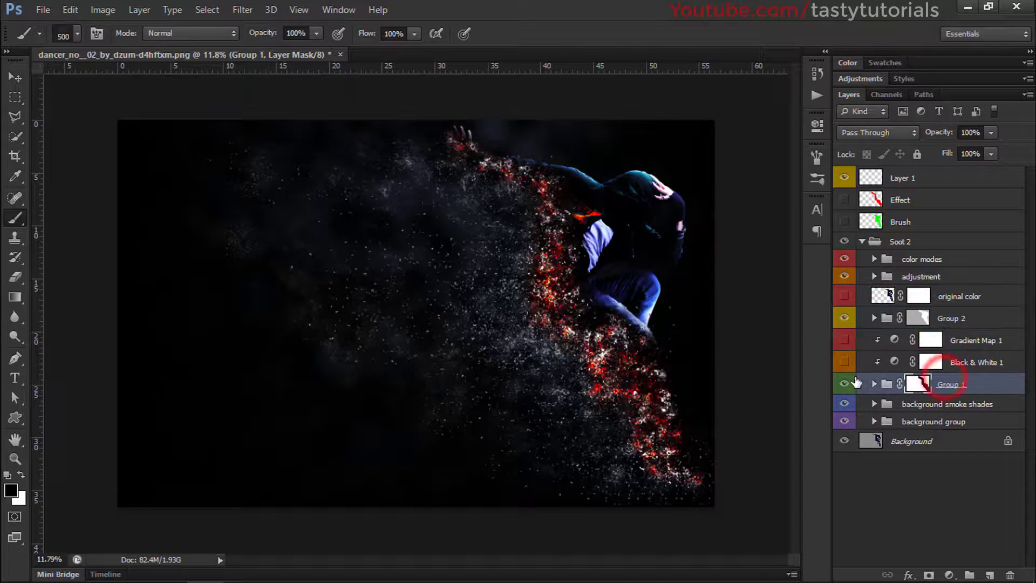
pyautogui.click(844, 384)
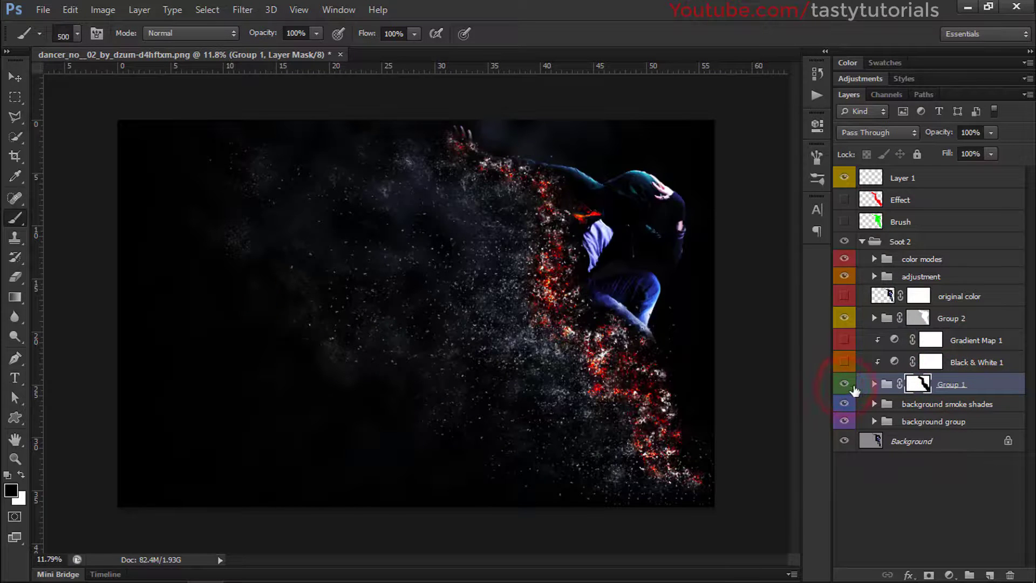
# - Compare the main image effects inside Group 1, leave main image effect 2 hidden with effect 3 shown, and collapse the group
pyautogui.click(874, 383)
pyautogui.hotkey('ctrl', '-')
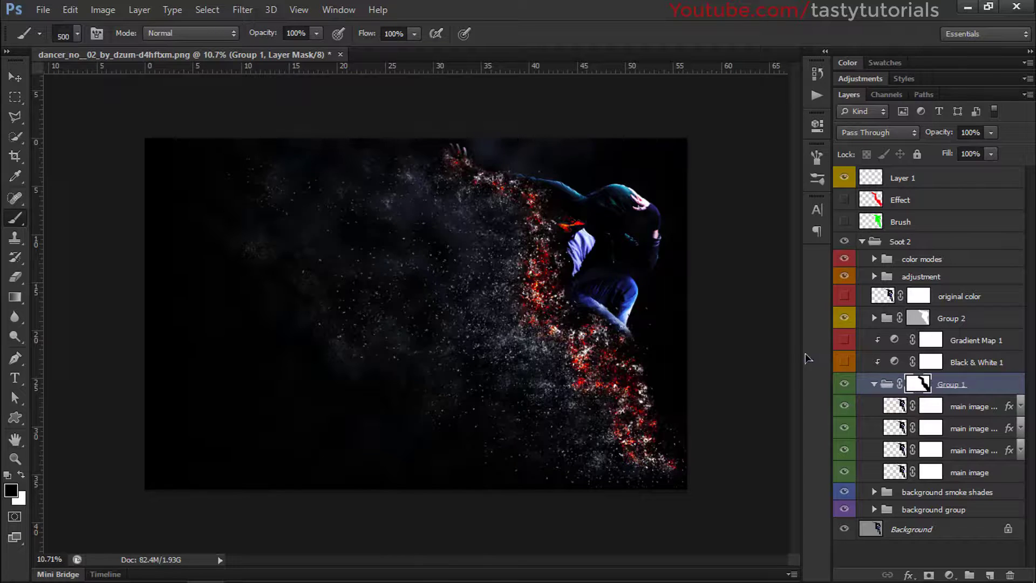
pyautogui.moveTo(802, 352)
pyautogui.mouseDown()
pyautogui.moveTo(838, 356)
pyautogui.moveTo(781, 354)
pyautogui.moveTo(818, 356)
pyautogui.mouseUp()
pyautogui.click(826, 410)
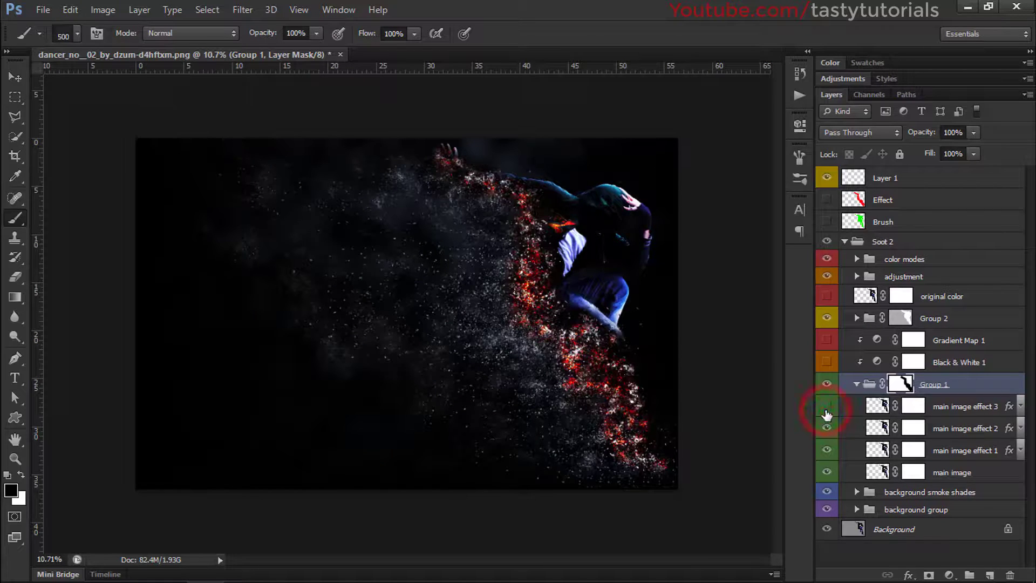
pyautogui.click(827, 427)
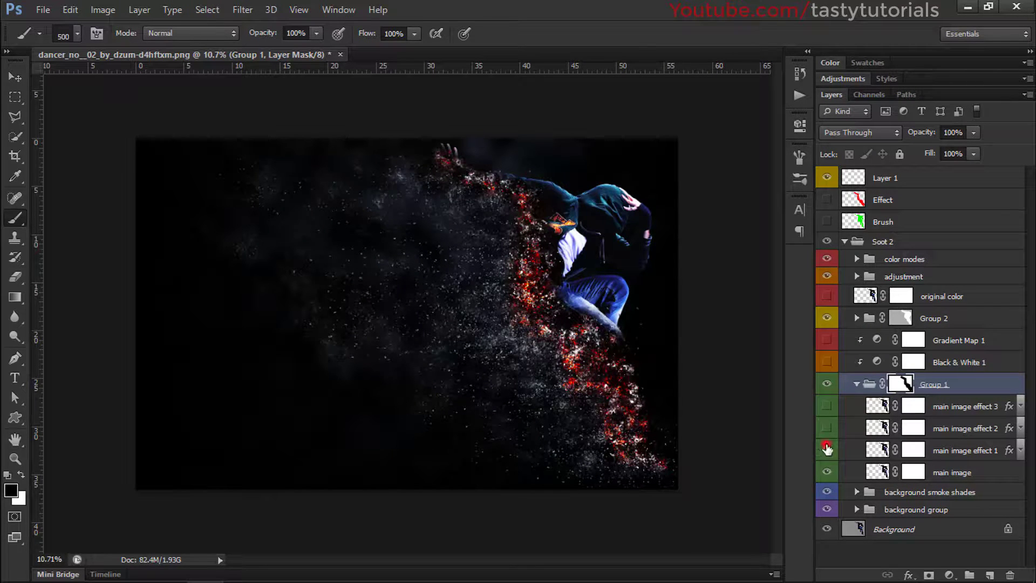
pyautogui.click(826, 409)
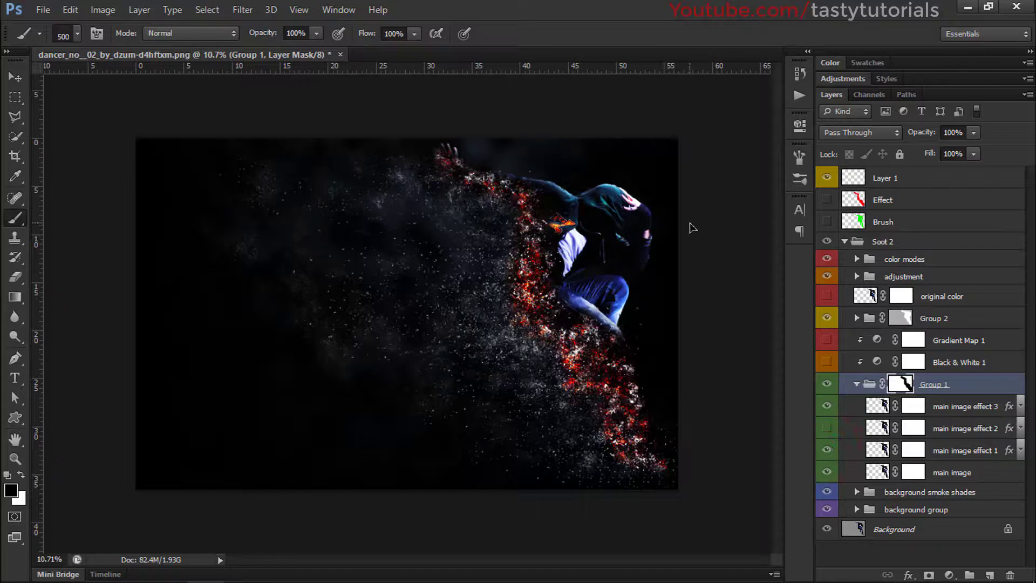
pyautogui.click(856, 384)
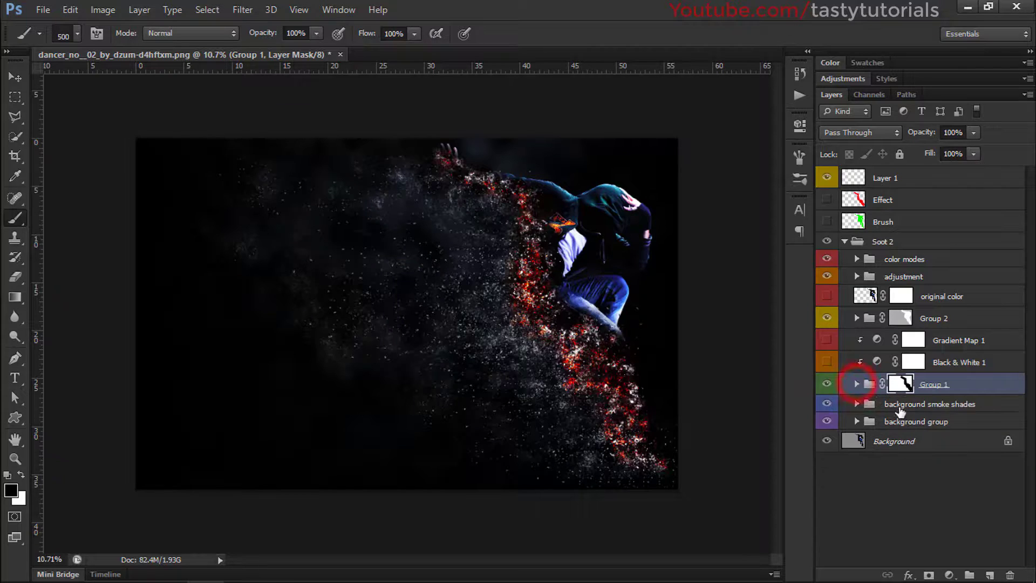
# - Expand background smoke shades and toggle it and background group off and on to compare their effects
pyautogui.click(908, 410)
pyautogui.click(857, 404)
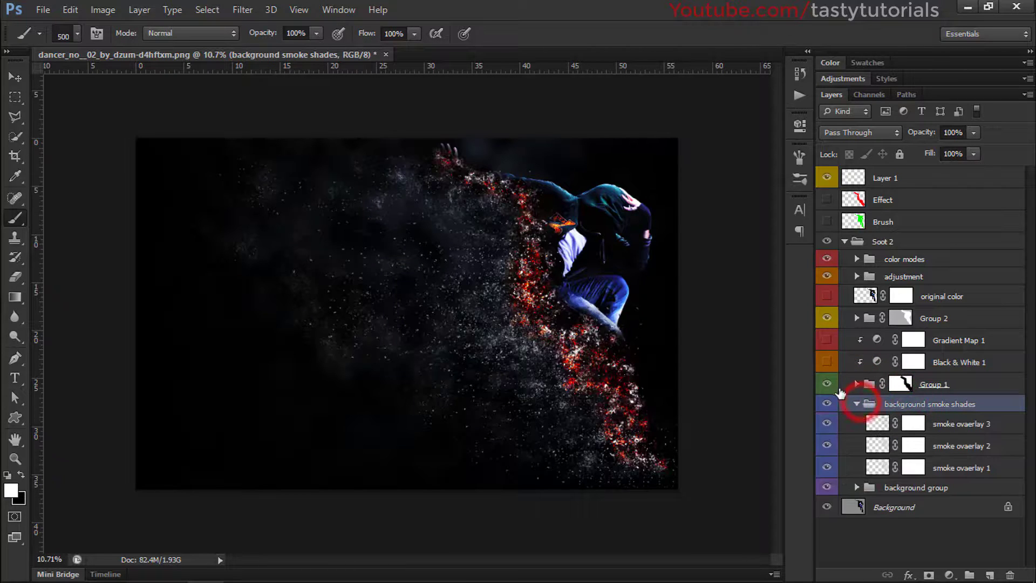
pyautogui.click(828, 405)
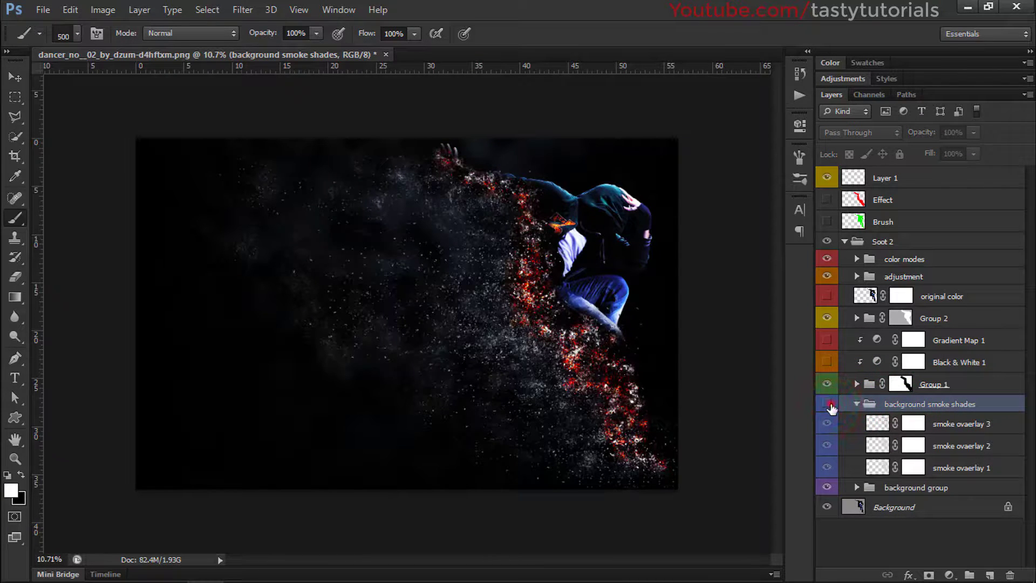
pyautogui.click(827, 405)
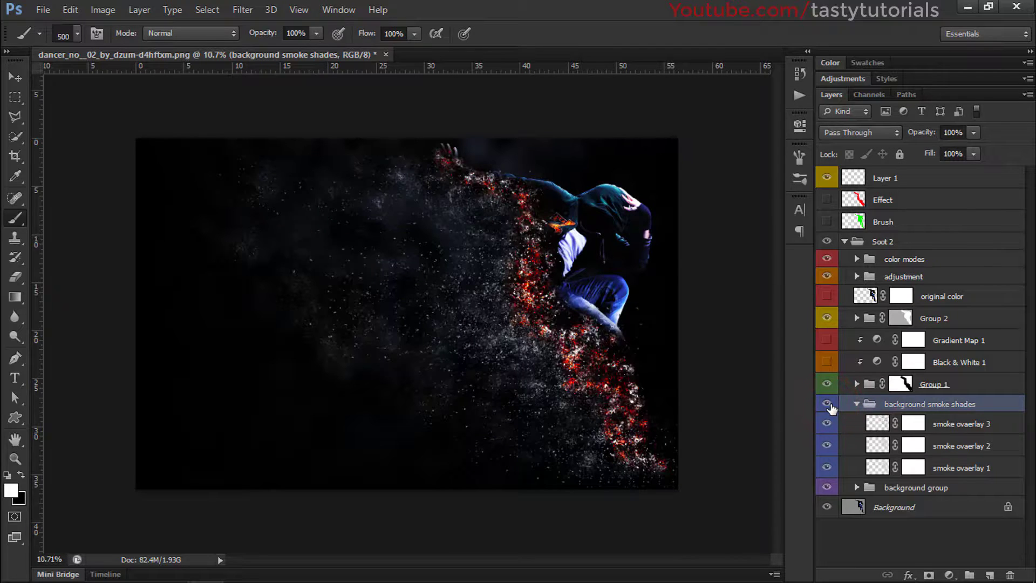
pyautogui.click(827, 489)
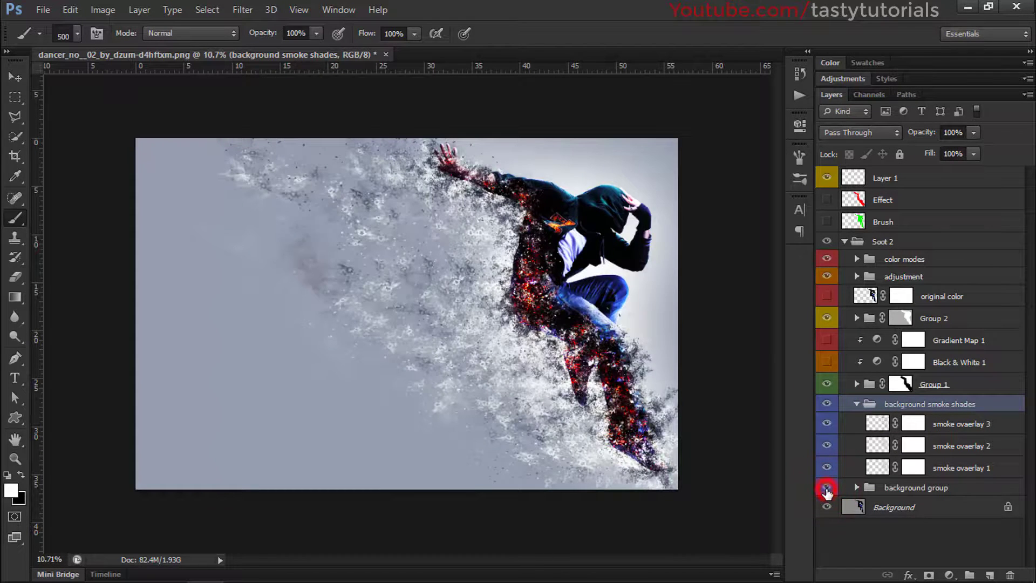
pyautogui.click(827, 489)
# - Hide smoke ovaerlay 2 and smoke ovaerlay 3, toggle smoke ovaerlay 1 for comparison, and collapse background smoke shades
pyautogui.click(831, 463)
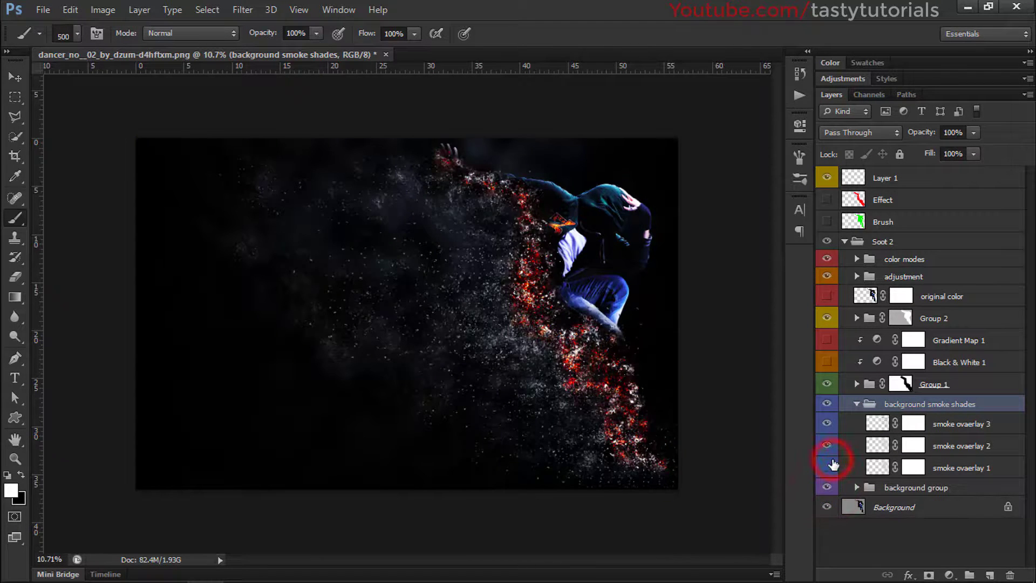
pyautogui.click(826, 448)
pyautogui.click(826, 424)
pyautogui.click(826, 465)
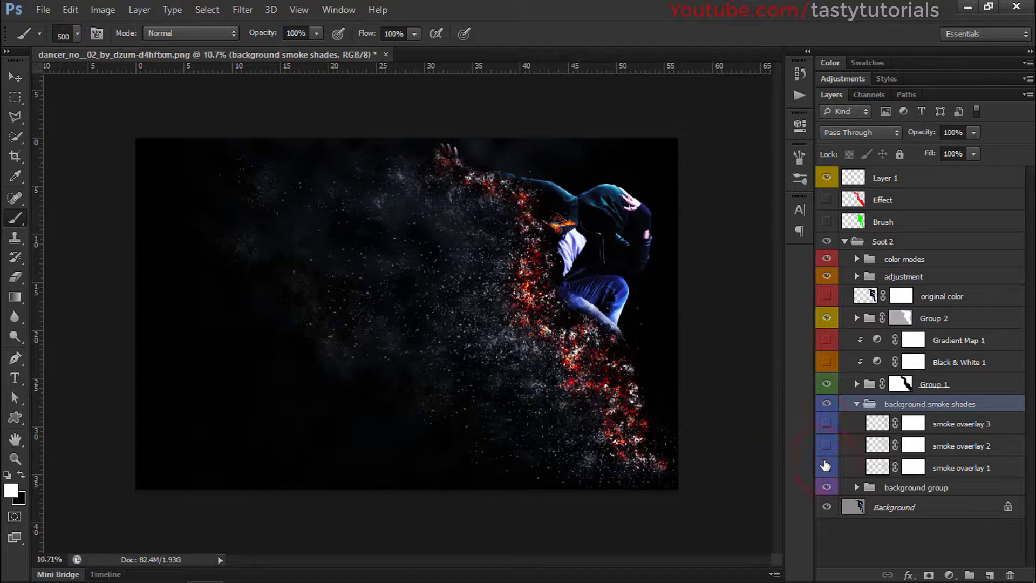
pyautogui.click(856, 404)
# - Check the effect of background group, expand it and hide its background light layer
pyautogui.click(898, 424)
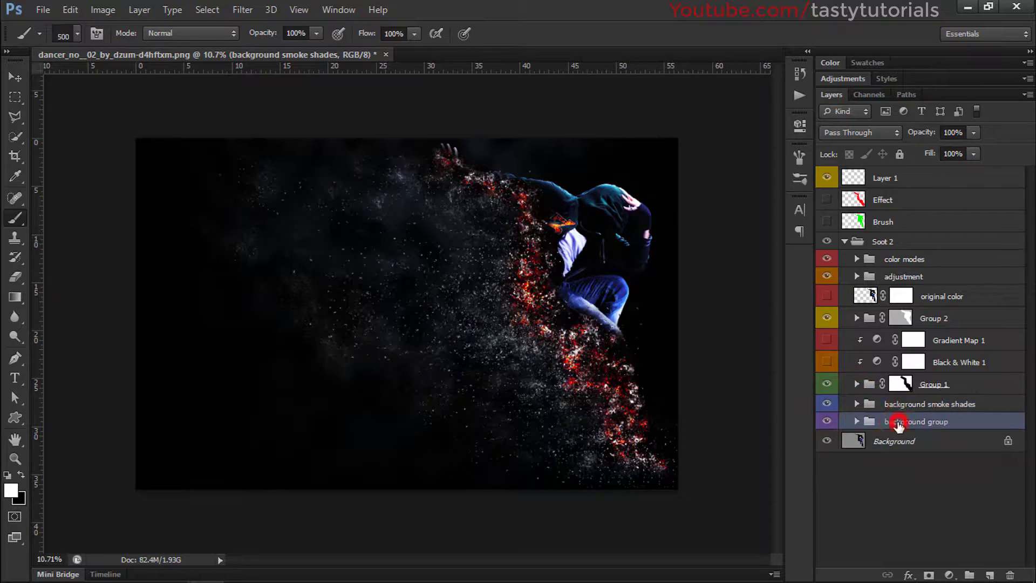
pyautogui.click(826, 421)
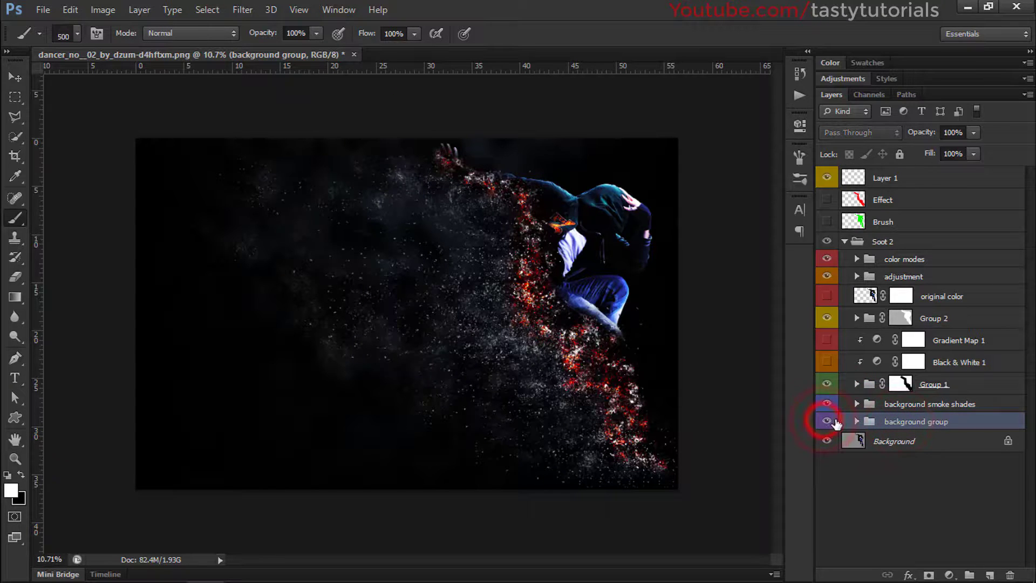
pyautogui.click(857, 421)
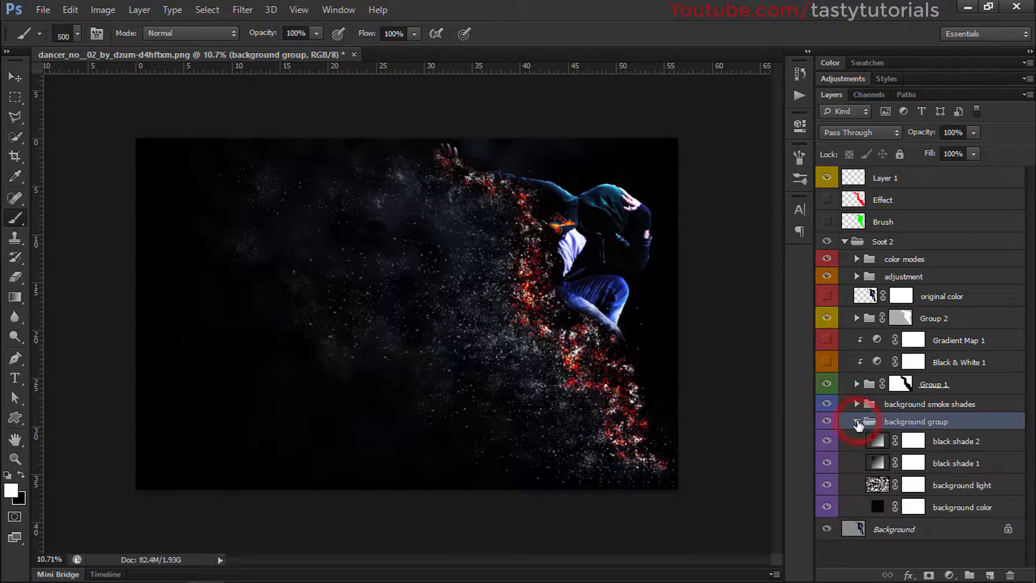
pyautogui.click(826, 485)
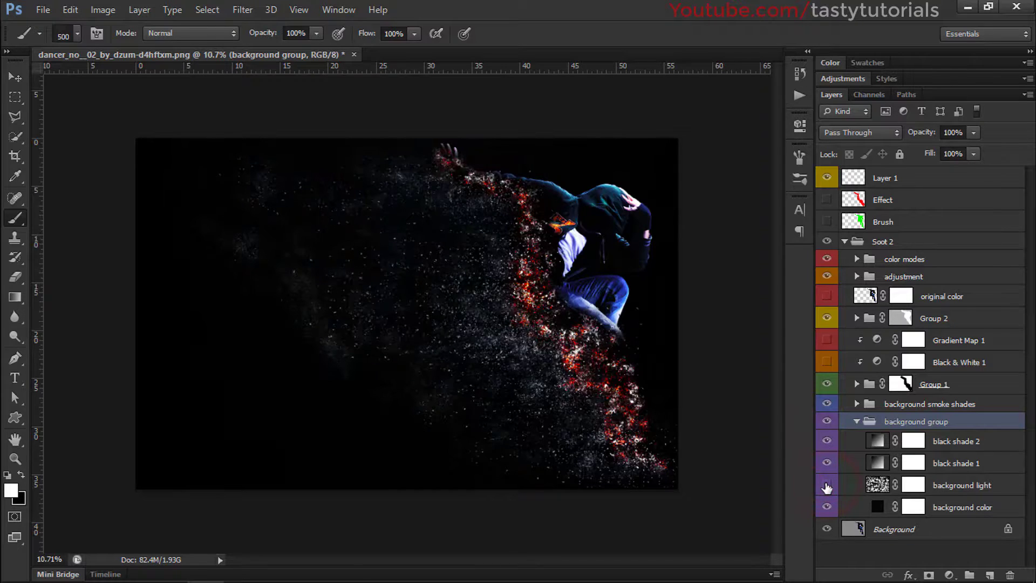
# - Toggle black shade 2 to compare its effect, collapse background group and deselect the layers
pyautogui.click(875, 440)
pyautogui.click(827, 443)
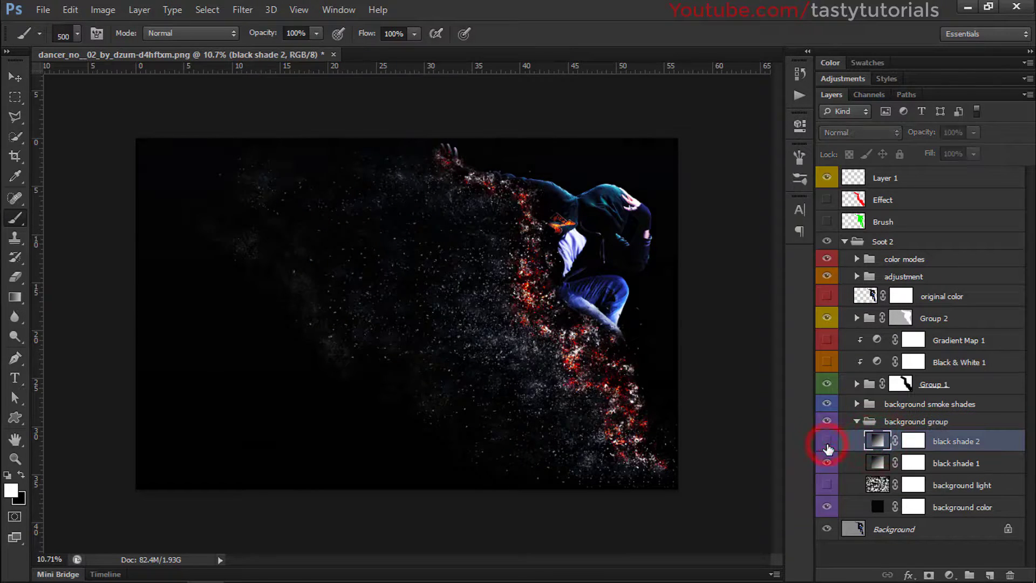
pyautogui.click(827, 443)
pyautogui.click(827, 442)
pyautogui.click(855, 422)
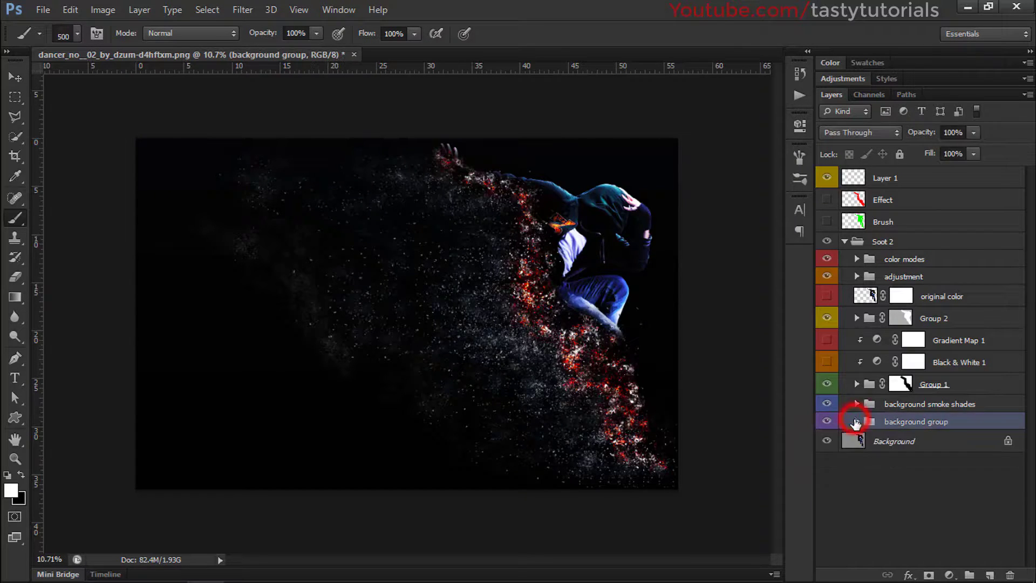
pyautogui.click(889, 479)
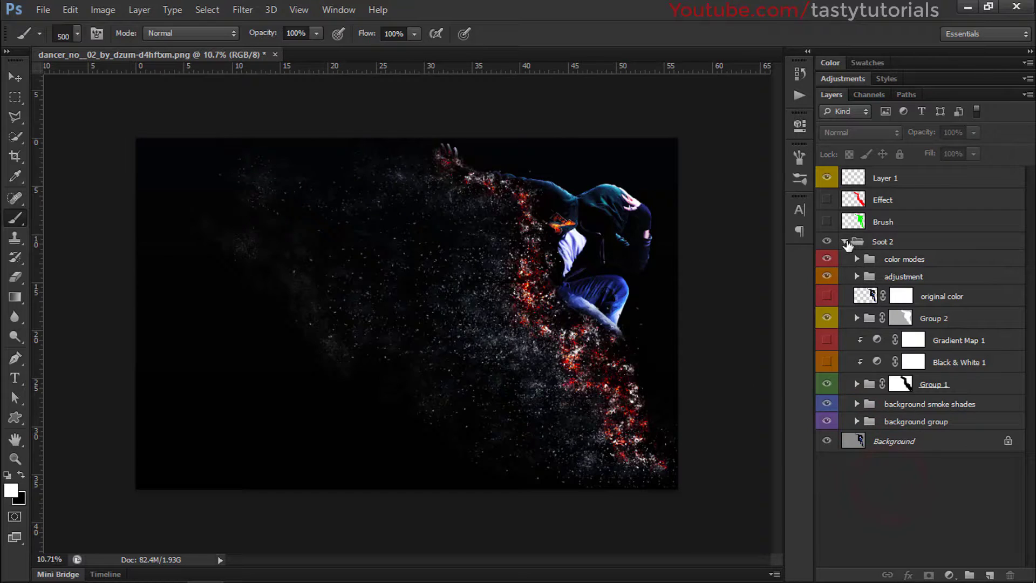
# - Expand color modes and preview several looks, including mode 10, mode 9 and mode 7, turning each back off
pyautogui.click(852, 260)
pyautogui.click(857, 259)
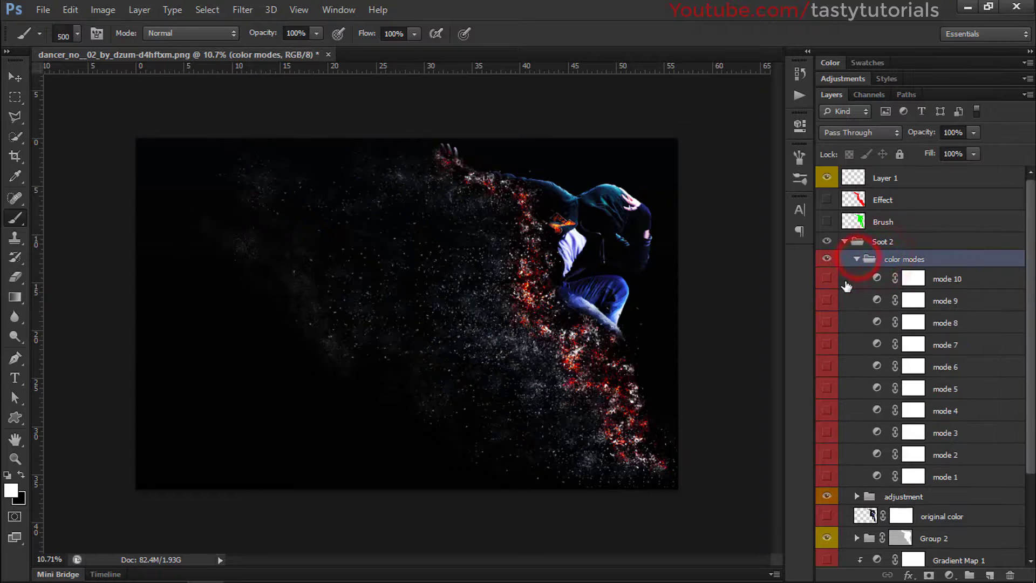
pyautogui.click(828, 278)
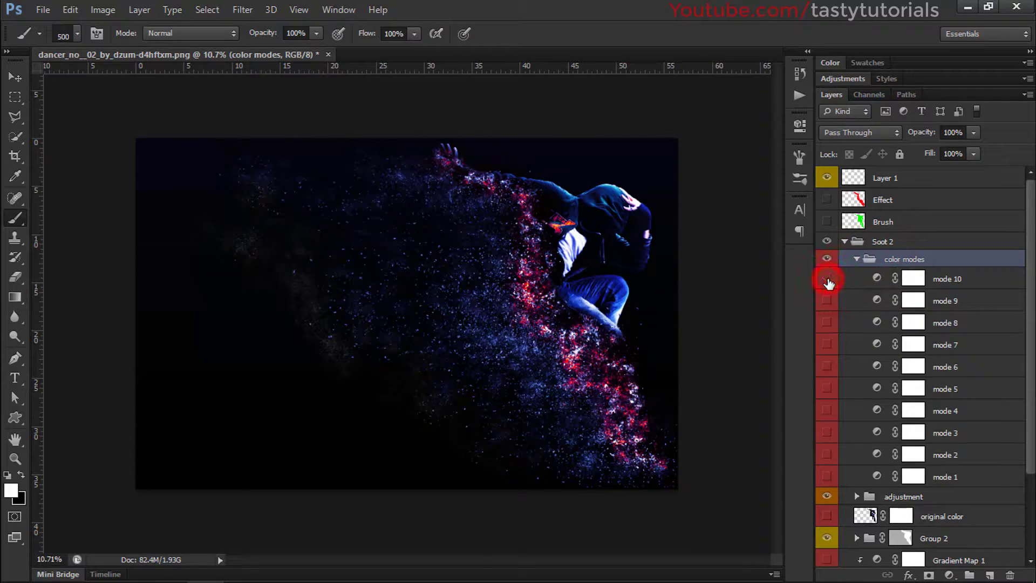
pyautogui.click(828, 278)
pyautogui.click(827, 301)
pyautogui.click(826, 301)
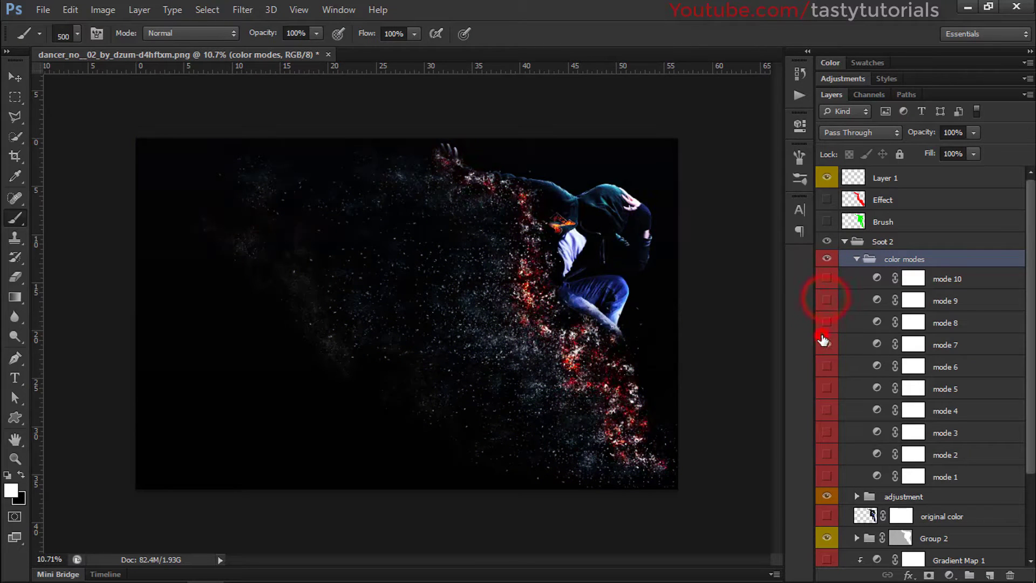
pyautogui.click(826, 339)
pyautogui.click(823, 339)
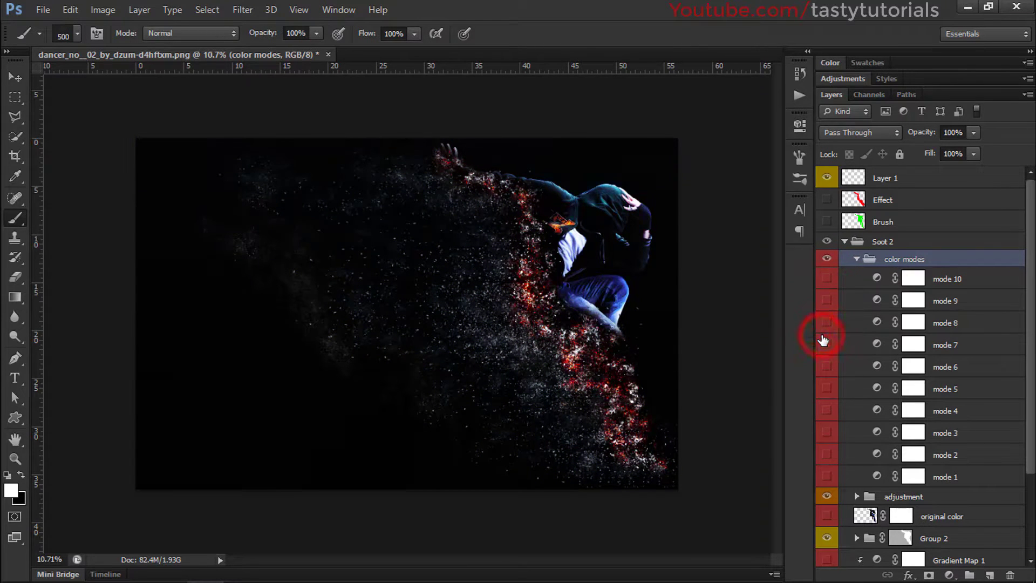
pyautogui.click(819, 378)
pyautogui.click(819, 377)
# - Expand the adjustment group, toggle Hue/Saturation 1 to check its effect, and collapse the group
pyautogui.click(857, 496)
pyautogui.scroll(-2, 848, 414)
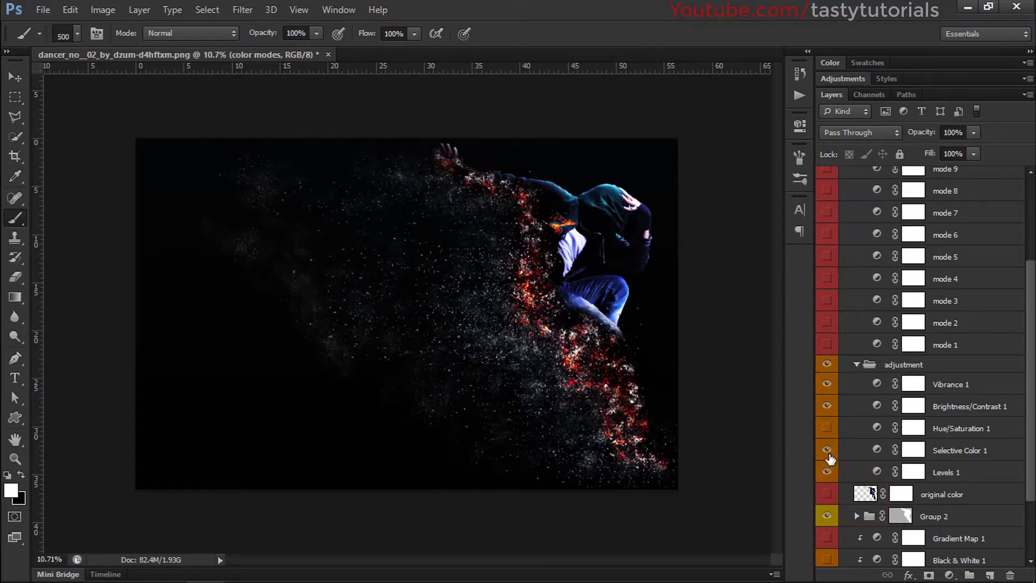
pyautogui.click(827, 429)
pyautogui.click(857, 365)
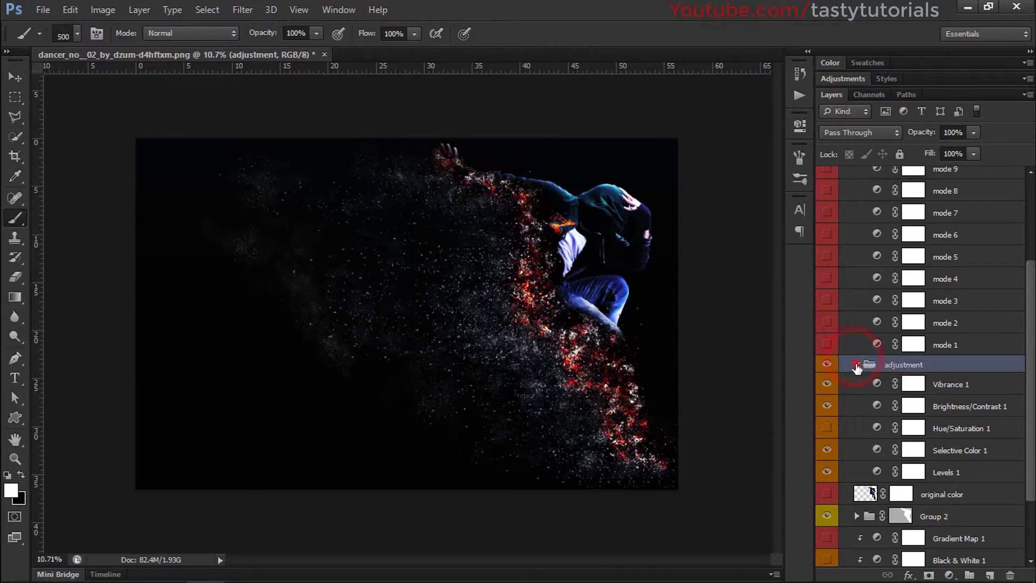
pyautogui.click(857, 365)
# - Collapse the Soot 2 group, deselect all layers and switch to the Move tool
pyautogui.click(856, 241)
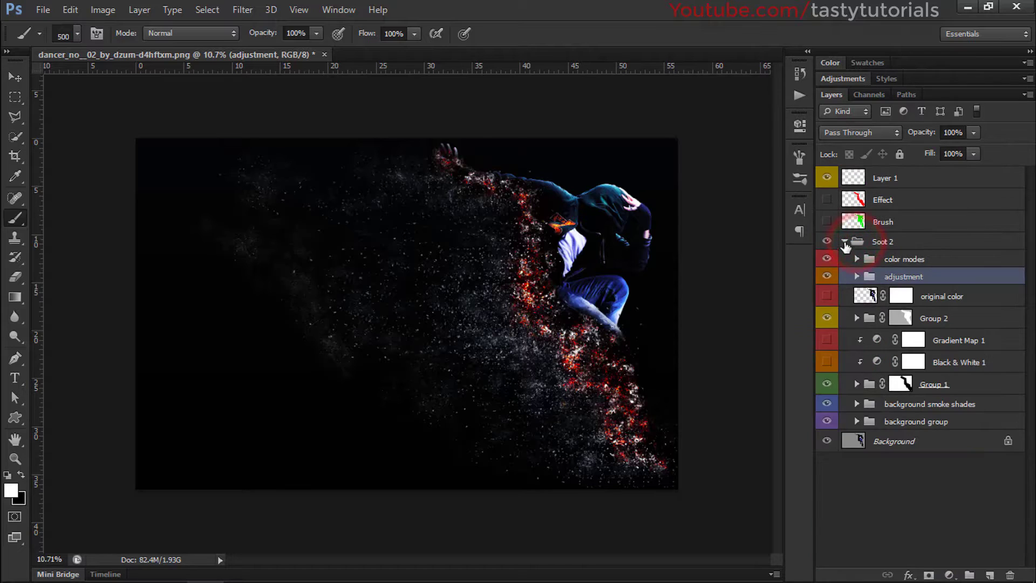
pyautogui.click(845, 242)
pyautogui.click(866, 354)
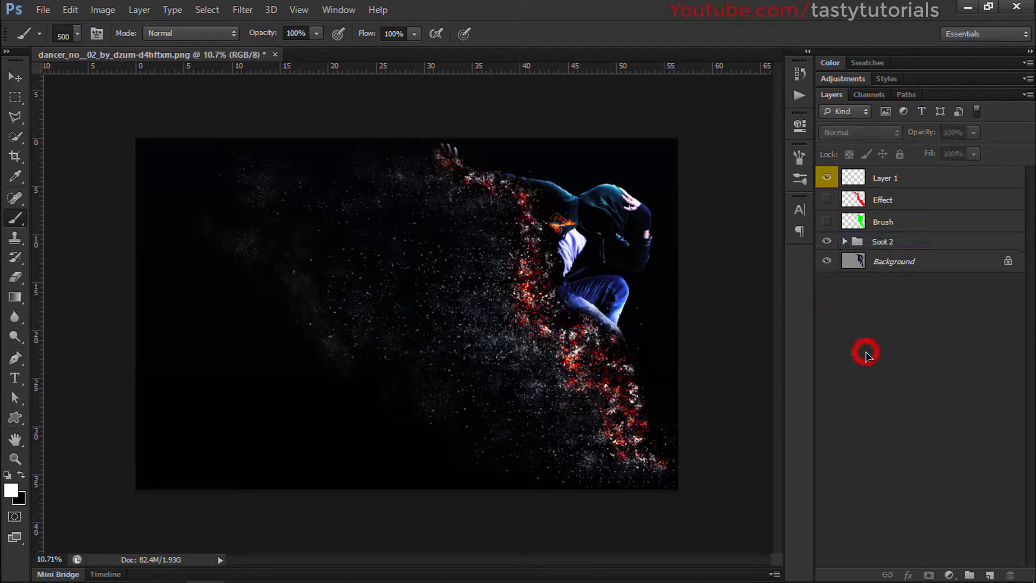
pyautogui.click(15, 78)
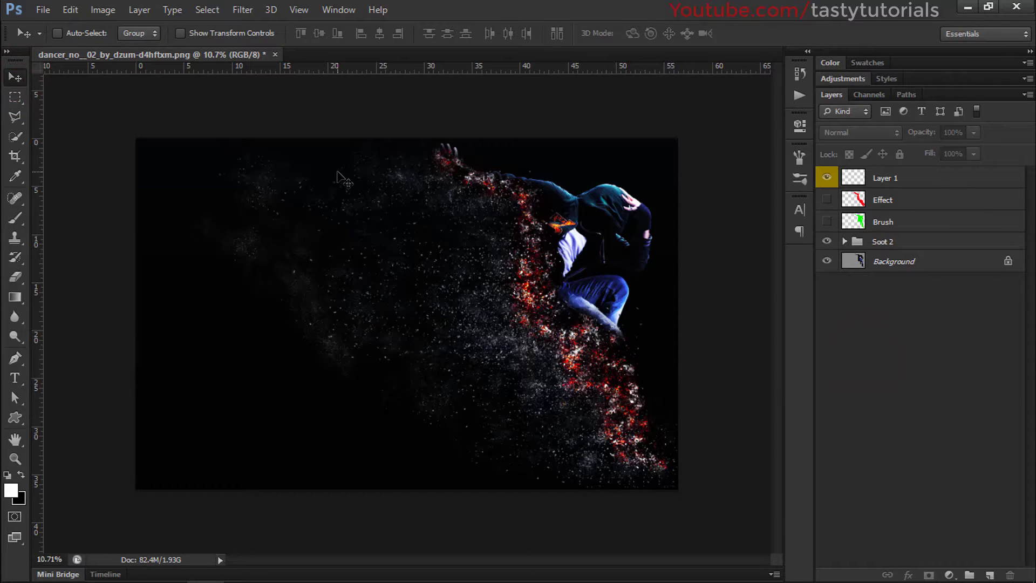